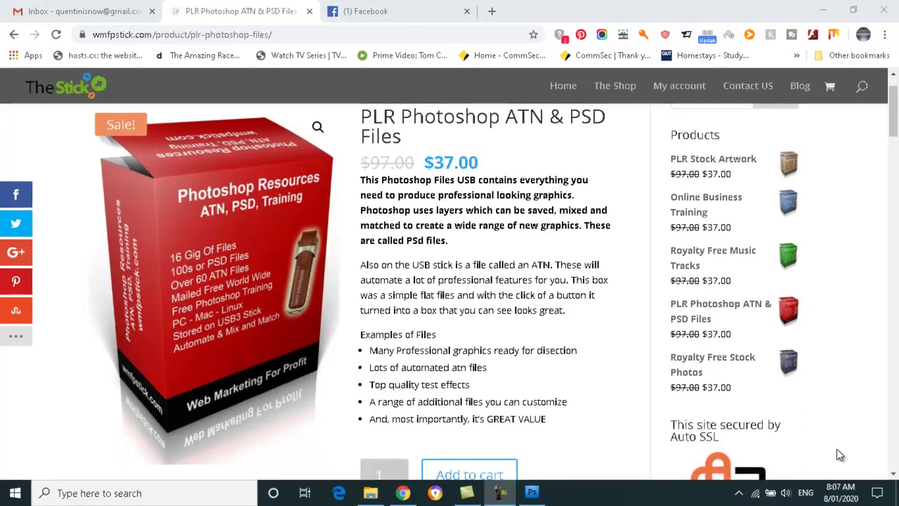
Open 50 styles.psd from the "1. 50 Premium Layer Styles" folder inside UltimateTextEffects_puo, accepting the missing fonts.
left_click(370, 493)
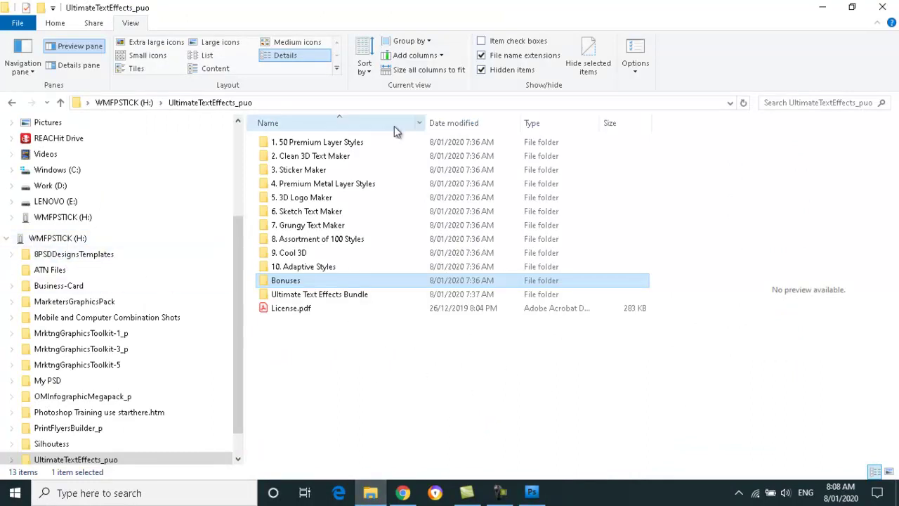
key("alt+Up")
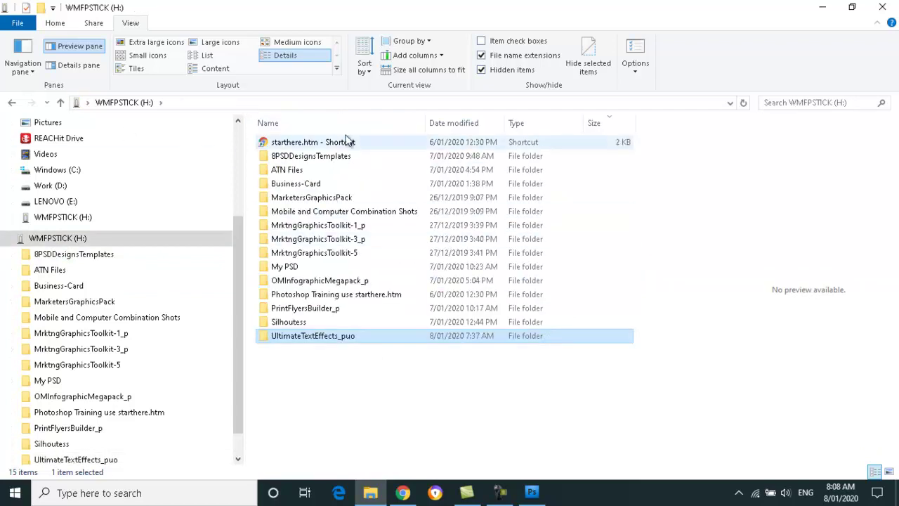
left_click(306, 338)
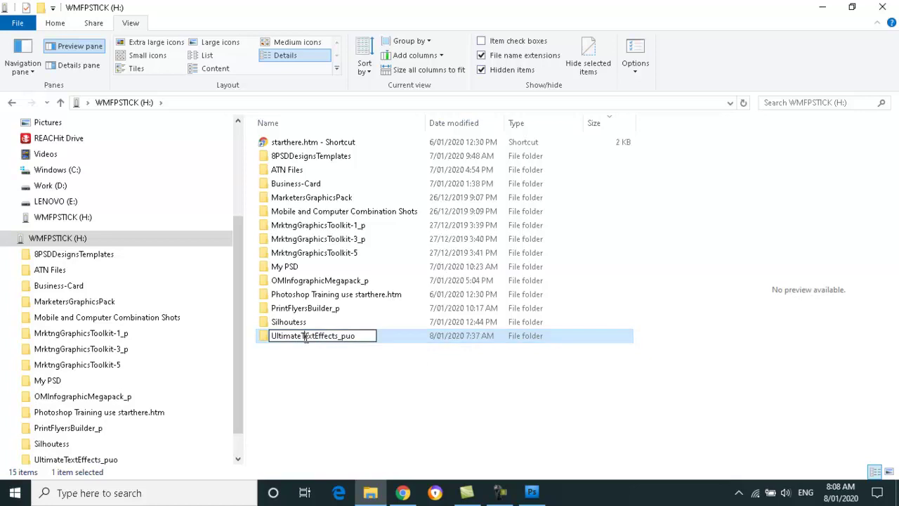
double_click(267, 335)
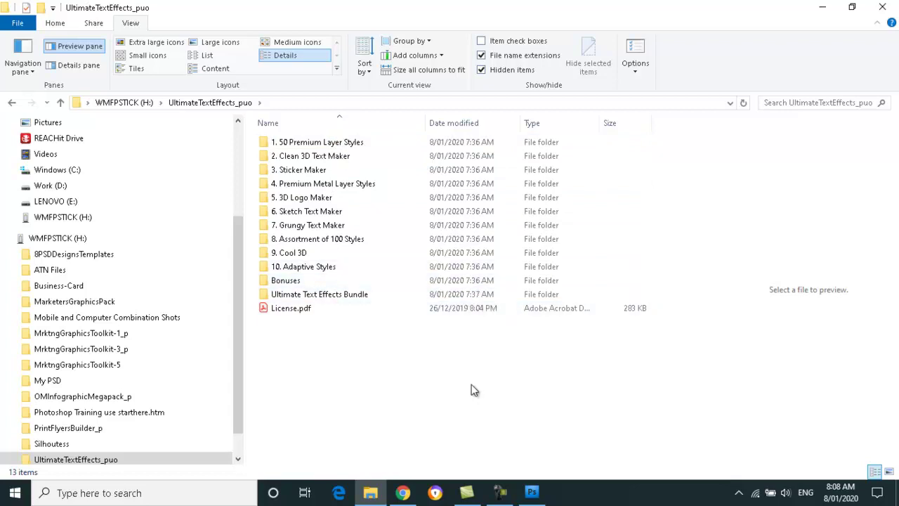
double_click(299, 144)
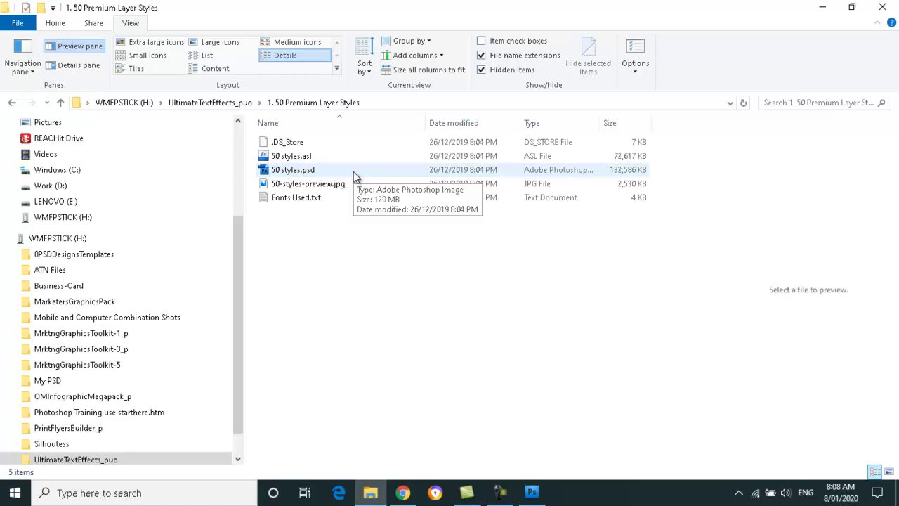
double_click(307, 175)
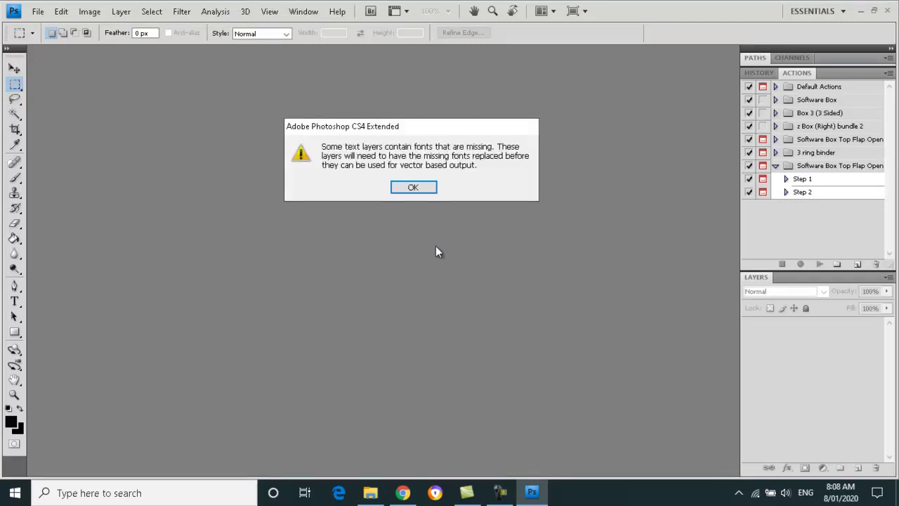
left_click(413, 187)
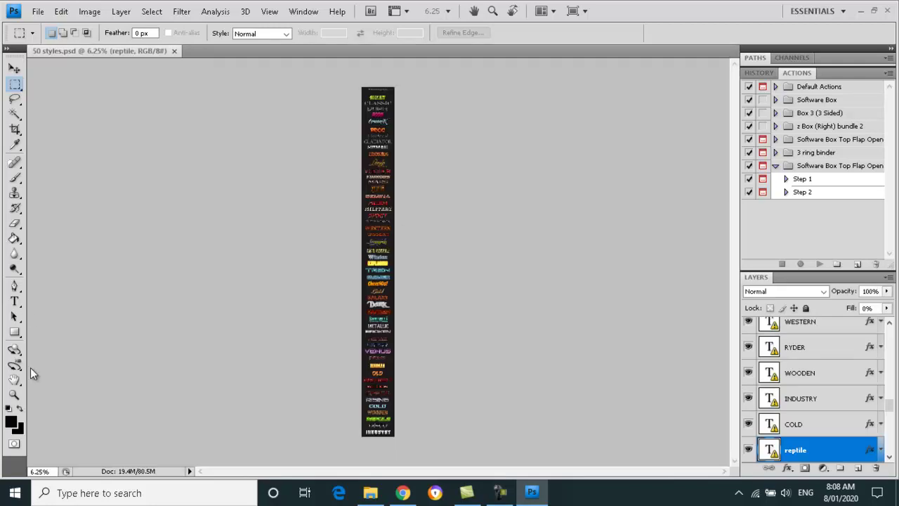
Float 50 styles.psd in its own widened window and zoom to 50% on the SLIMEY text at the top of the image.
left_click(14, 395)
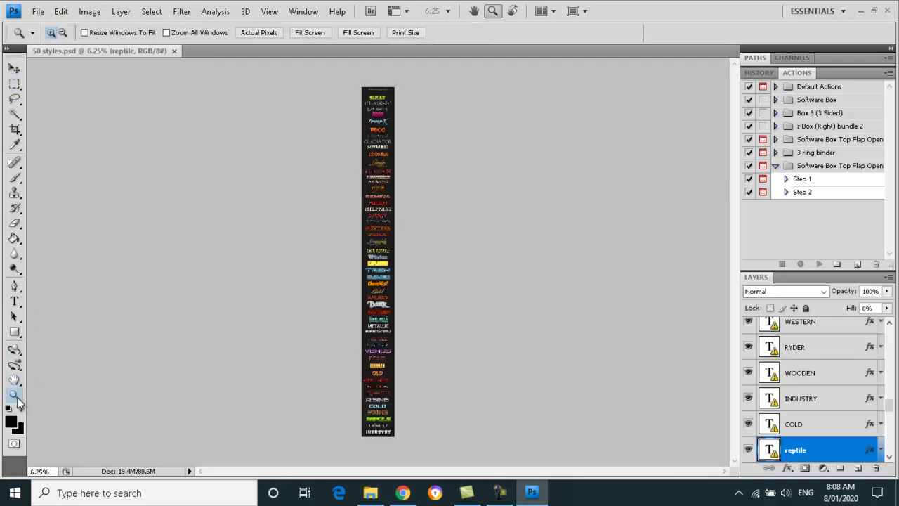
left_click(408, 177)
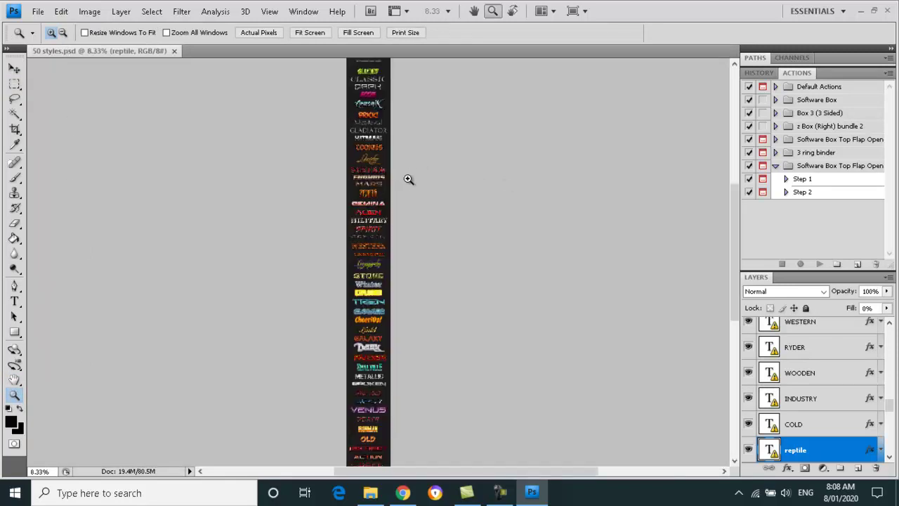
left_click(406, 182)
left_click(406, 183)
left_click(421, 187)
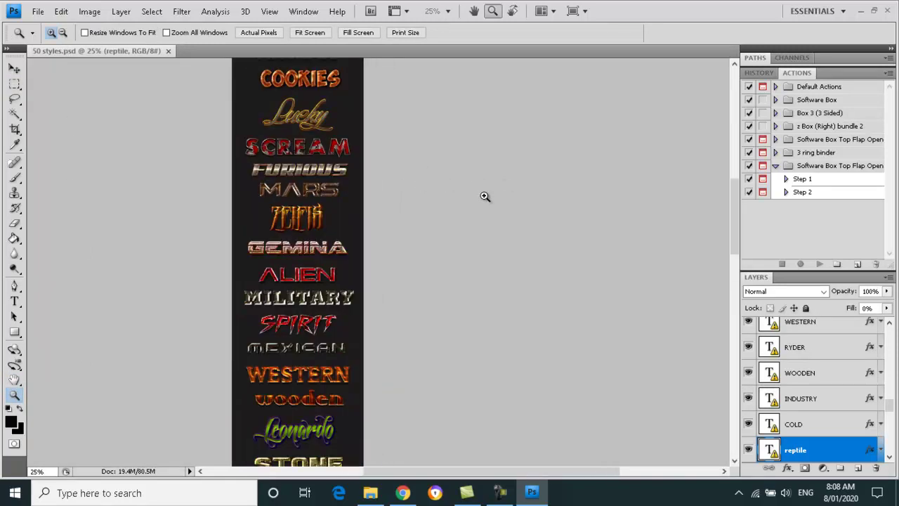
left_click_drag(147, 48, 200, 111)
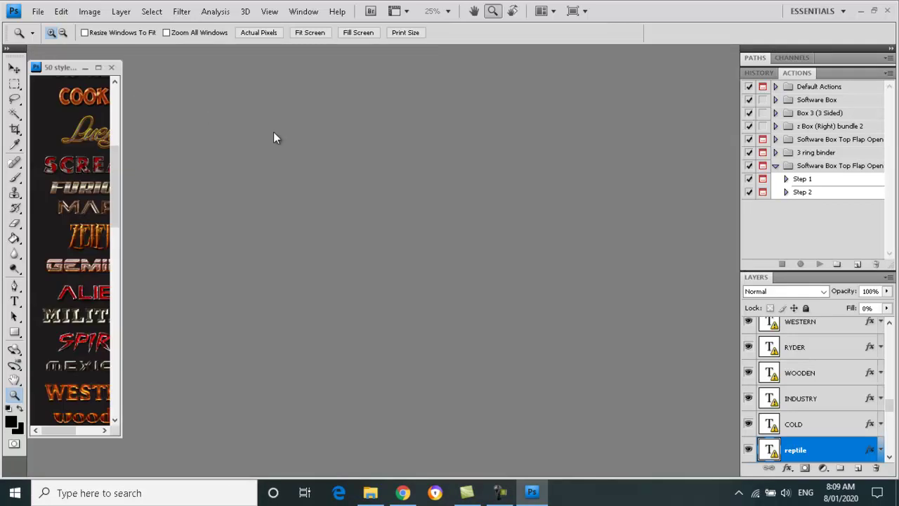
left_click_drag(68, 71, 121, 65)
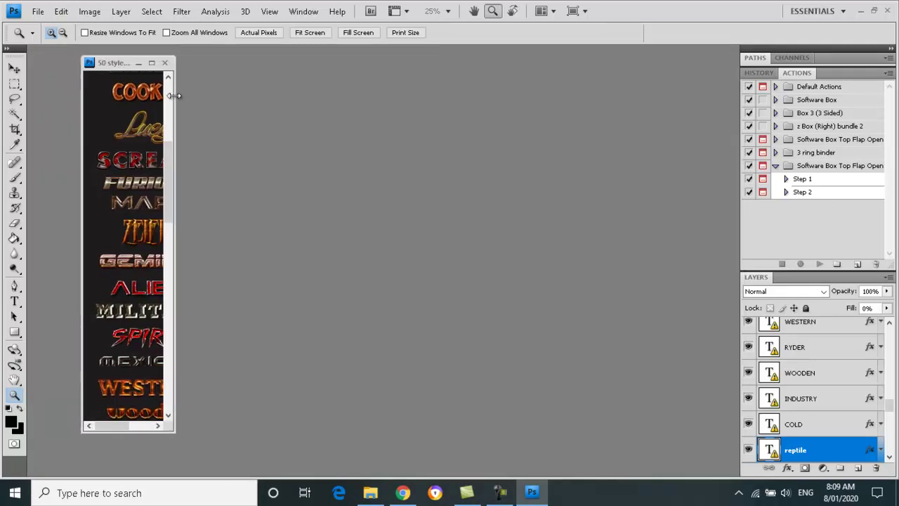
left_click_drag(175, 93, 295, 166)
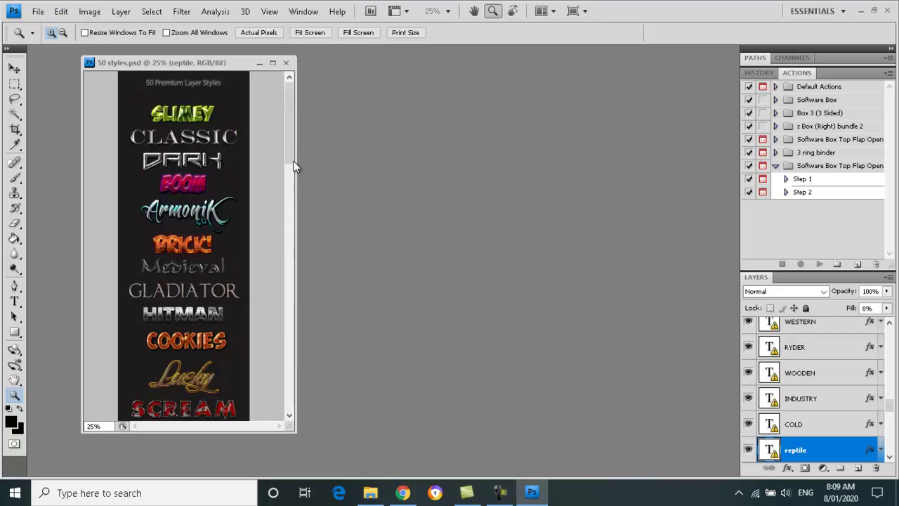
left_click(200, 116)
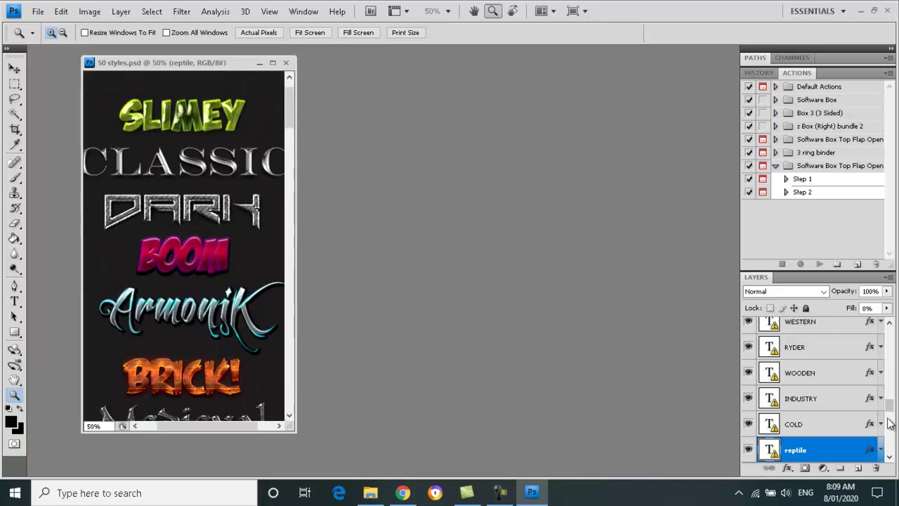
Create a white 800 × 800 pixel RGB document at 300 pixels/inch and copy the Slimey text layer from 50 styles.psd into its upper part.
left_click_drag(889, 405, 891, 325)
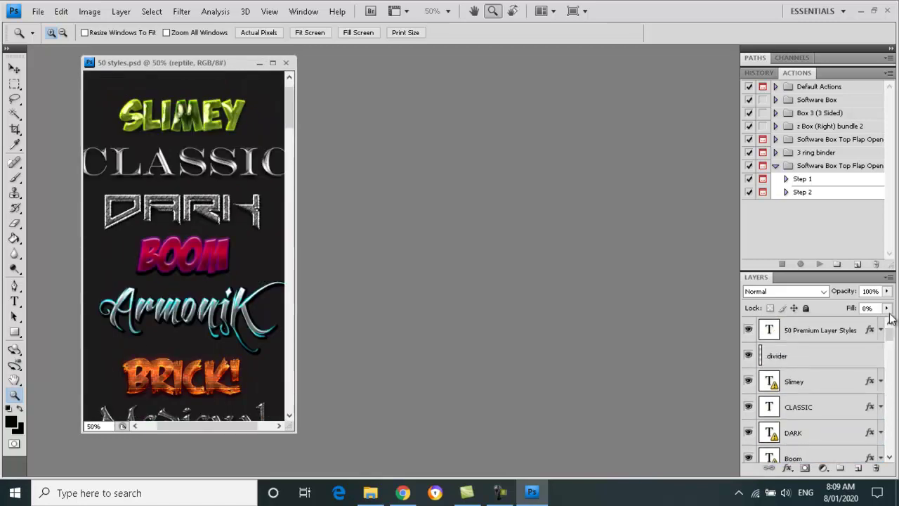
left_click(796, 377)
left_click(39, 11)
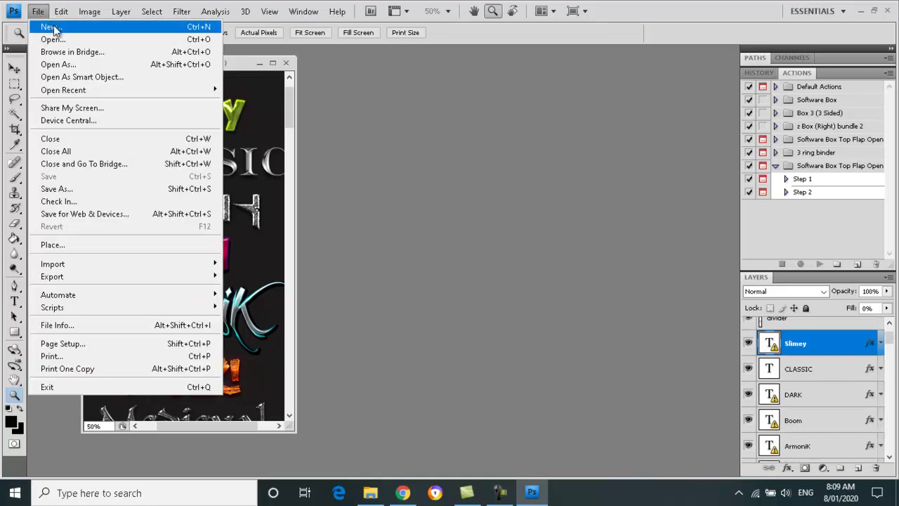
left_click(52, 29)
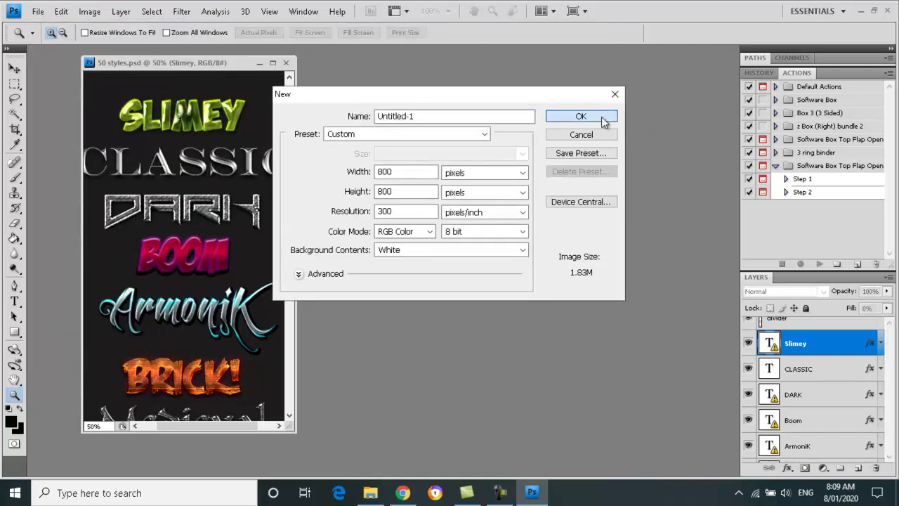
left_click(601, 116)
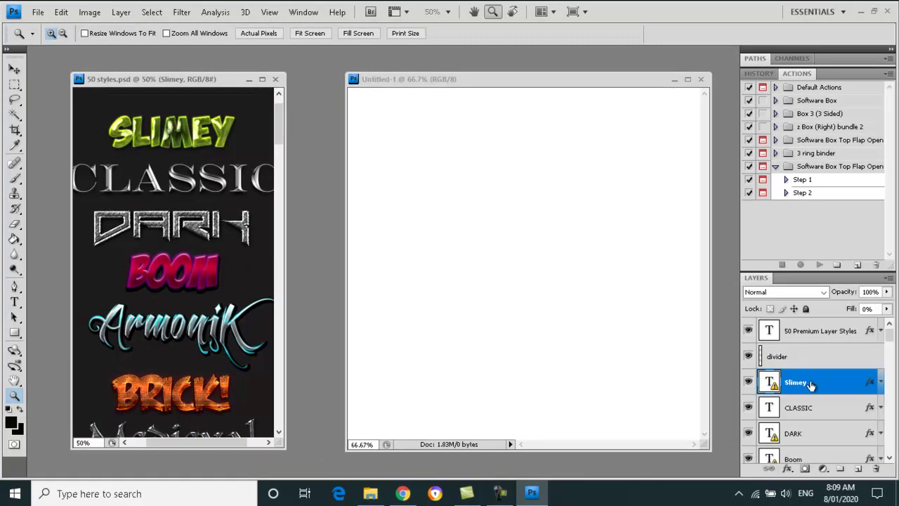
left_click_drag(684, 358, 513, 148)
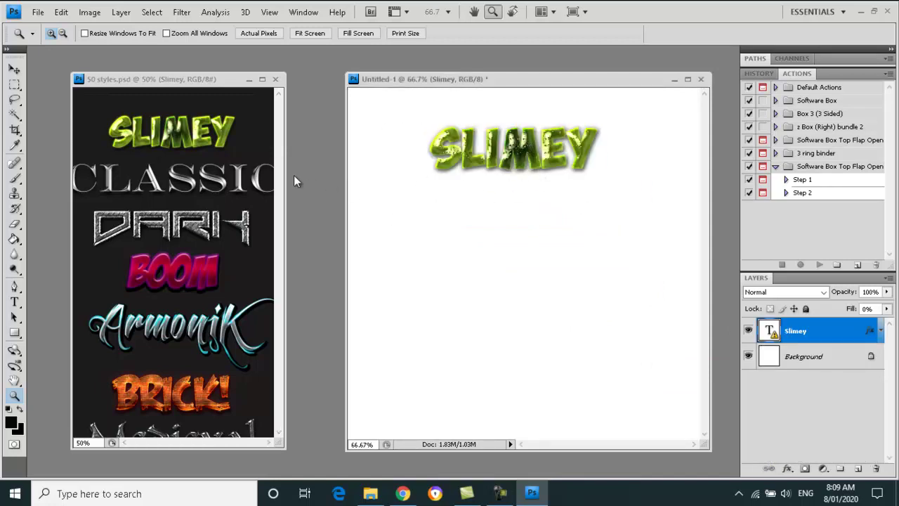
Change the copied SLIMEY text's font to Sigmar One, accepting the font substitution, and move the text slightly down.
left_click(14, 301)
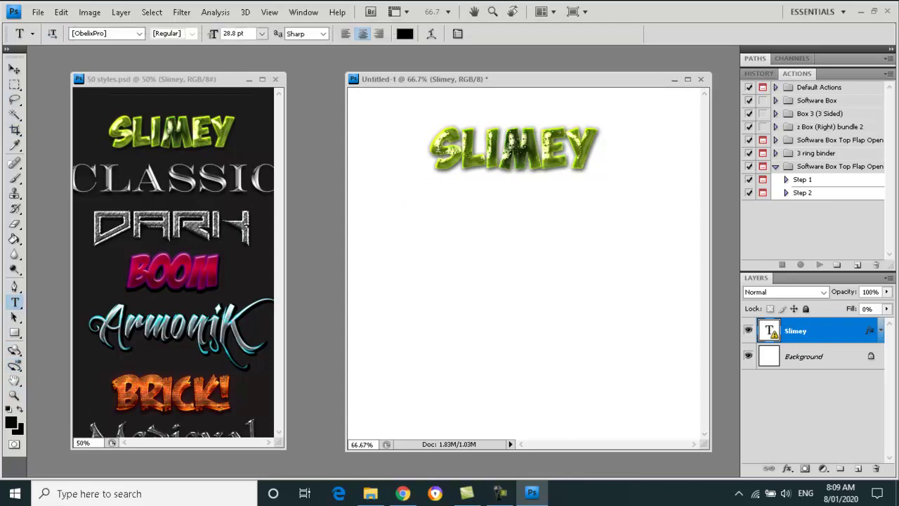
left_click(431, 141)
left_click_drag(431, 142, 656, 154)
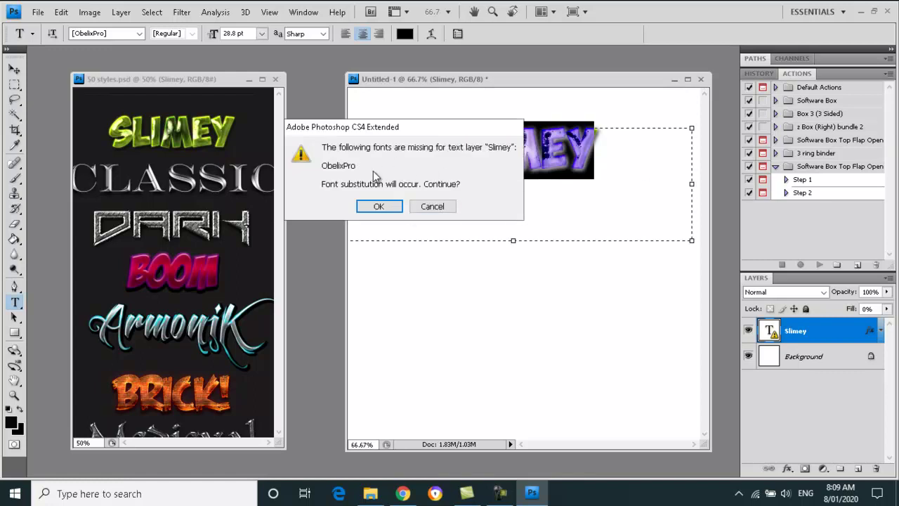
left_click(379, 207)
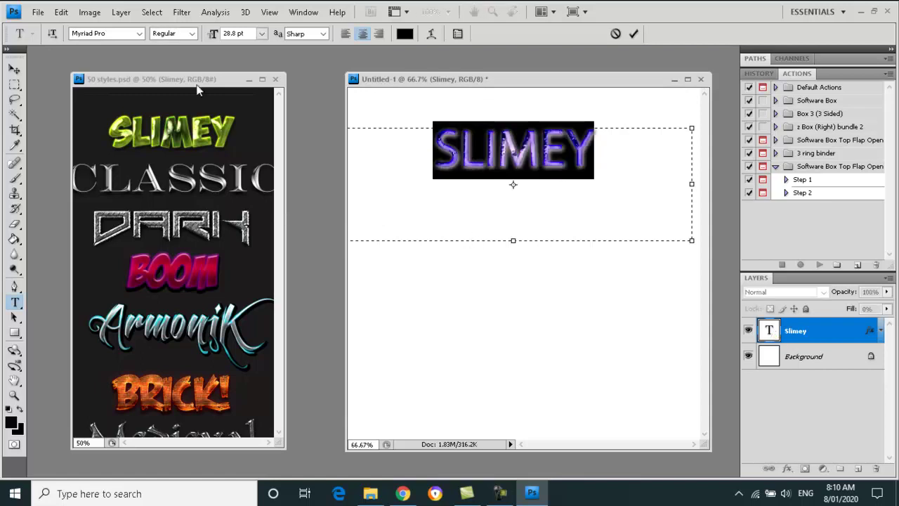
left_click(140, 36)
left_click_drag(305, 292, 306, 324)
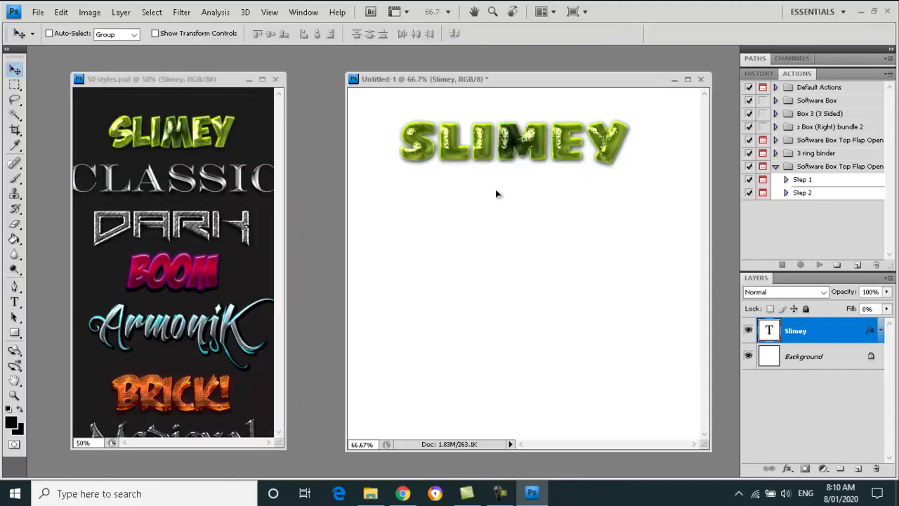
left_click_drag(495, 193, 497, 204)
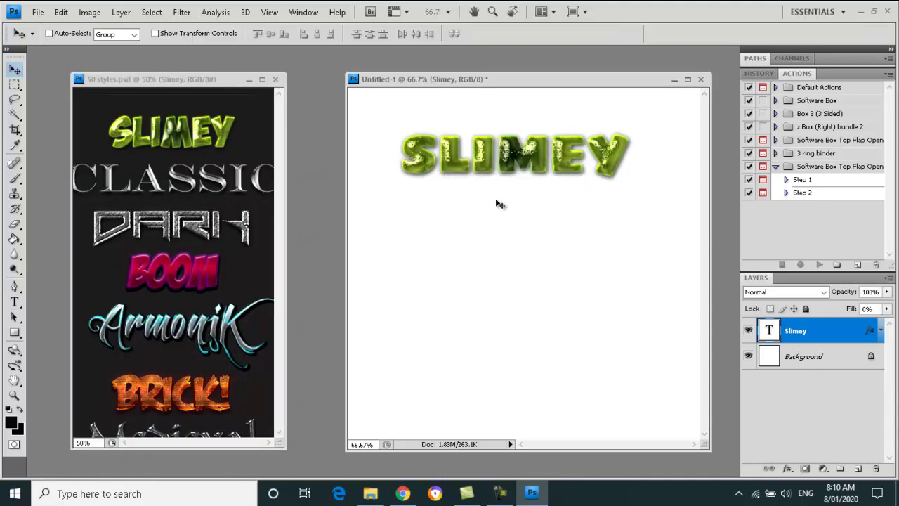
Replace the SLIMEY wording with the person's first name in capitals and nudge the text into place near the top of the canvas.
left_click(14, 302)
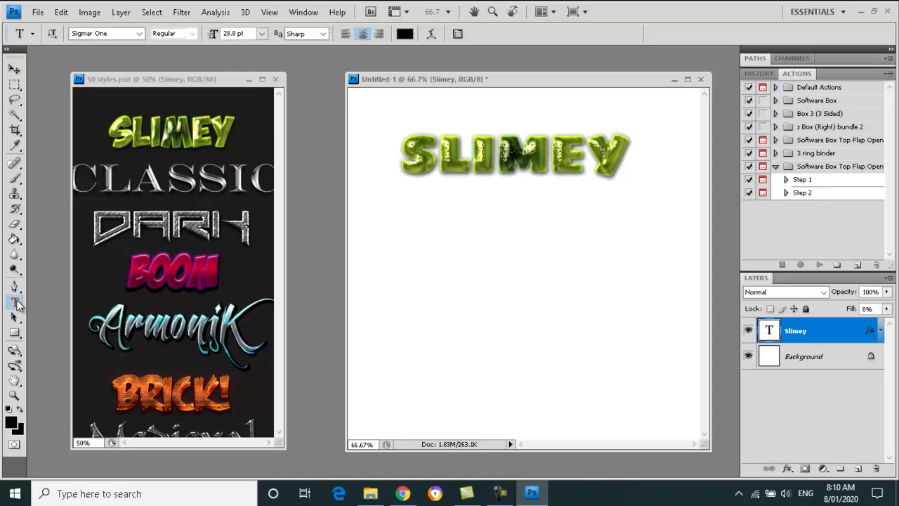
double_click(651, 160)
type("QUENTIN")
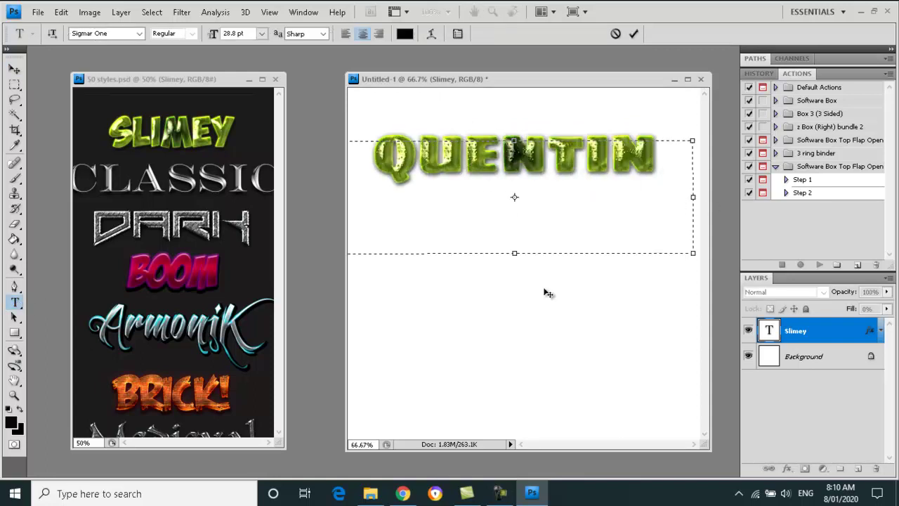
left_click(14, 68)
mouse_move(483, 188)
left_mouse_down()
mouse_move(504, 193)
mouse_move(491, 193)
left_mouse_up()
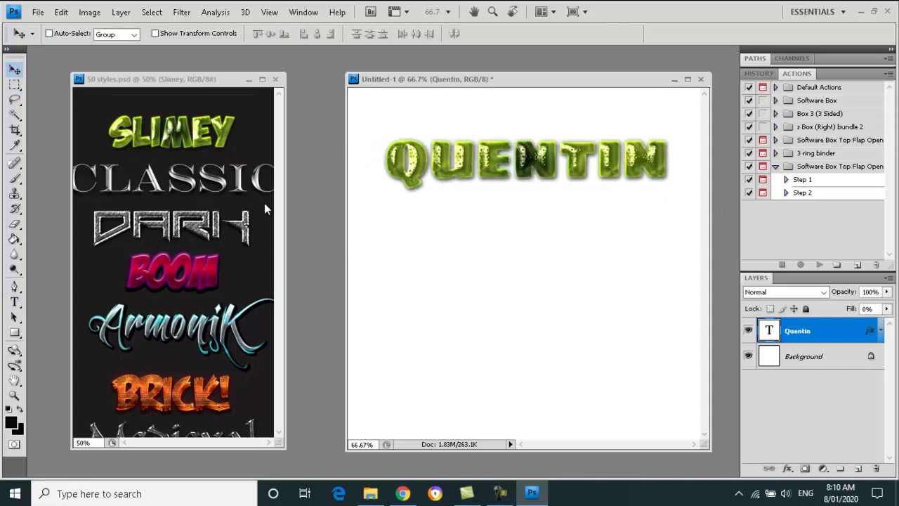
Locate the CheeriOz! layer in 50 styles.psd, checking it by toggling its visibility, and copy it below the green text in the new document.
left_click(166, 232)
scroll(186, 258, "down", 5)
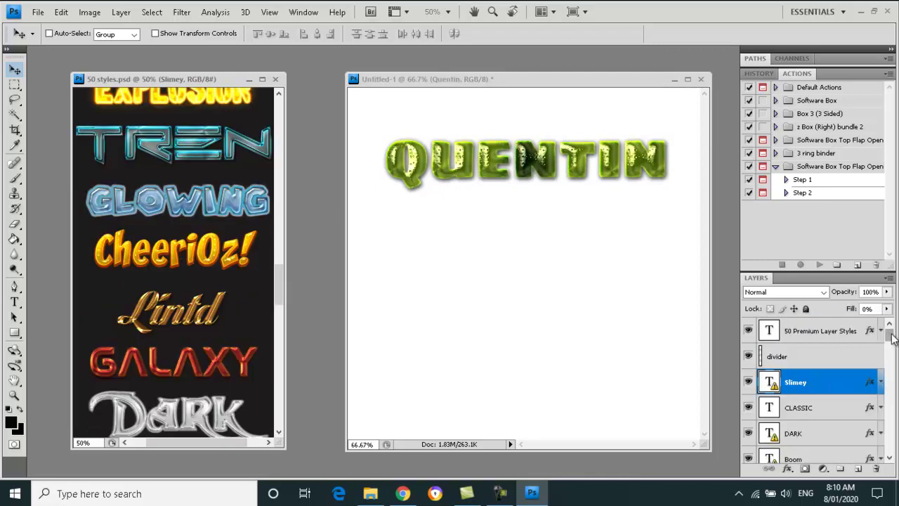
left_click_drag(889, 335, 890, 396)
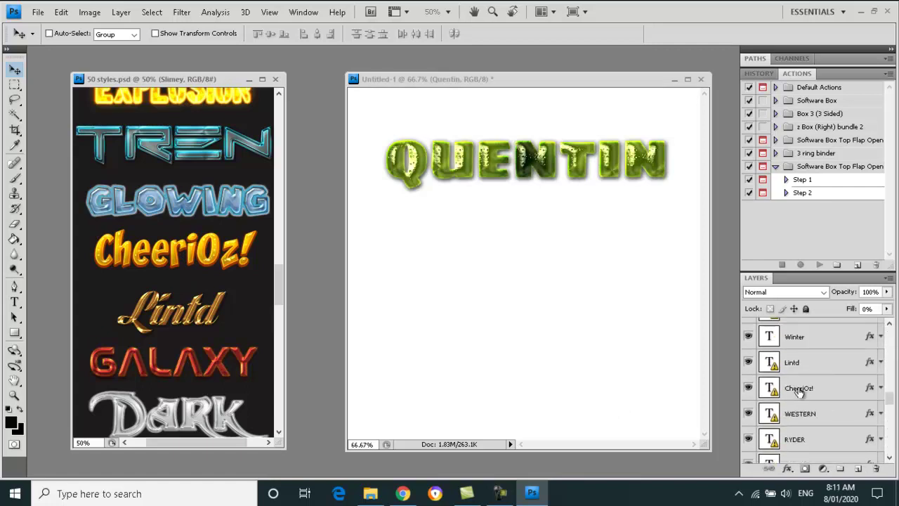
left_click(748, 389)
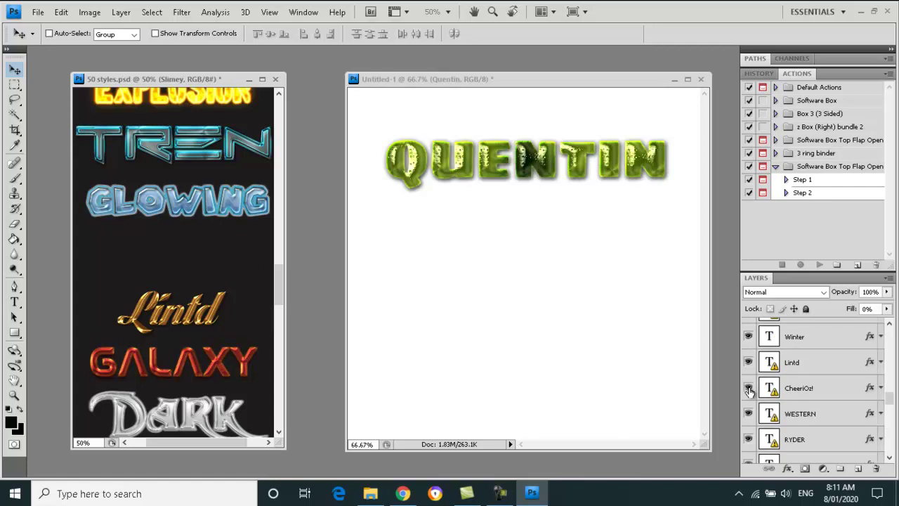
left_click(749, 389)
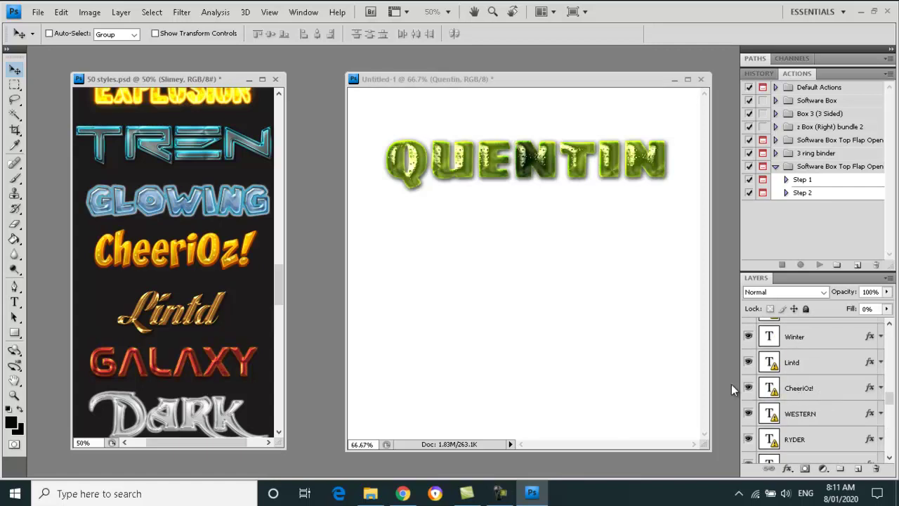
left_click(749, 389)
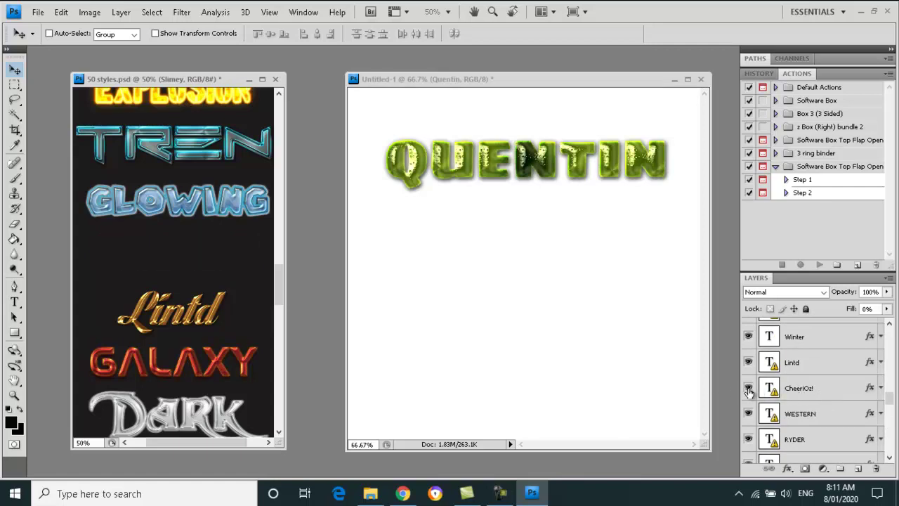
left_click(748, 389)
left_click_drag(801, 391, 501, 245)
Replace the CheeriOz! wording with the person's first name followed by an exclamation mark, accepting the font substitution.
key("t")
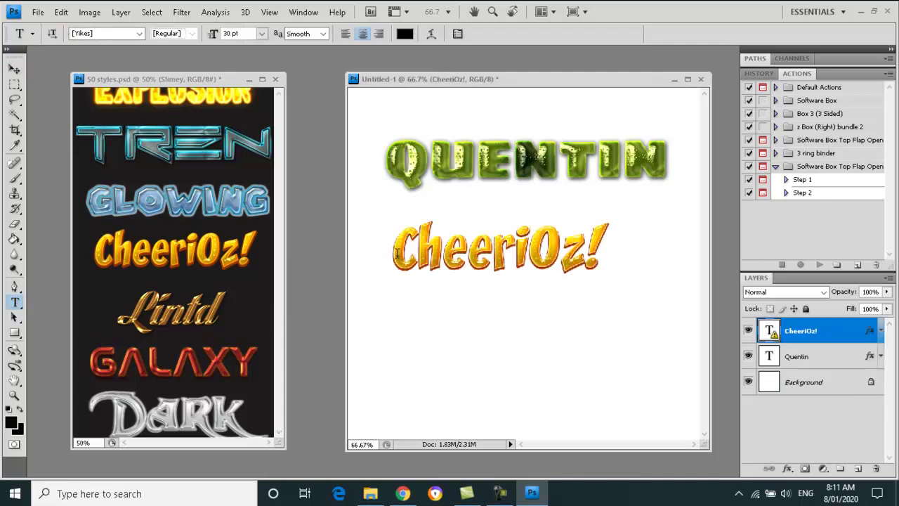
left_click_drag(397, 253, 628, 255)
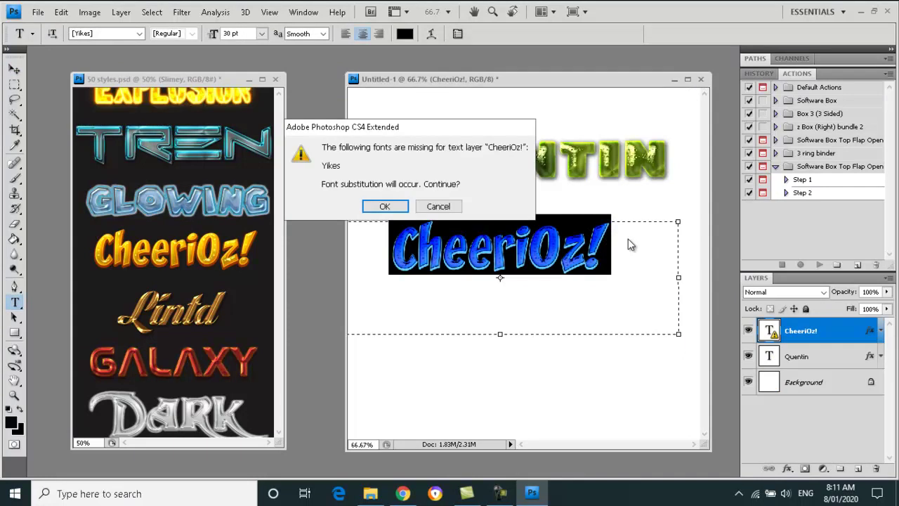
left_click(372, 206)
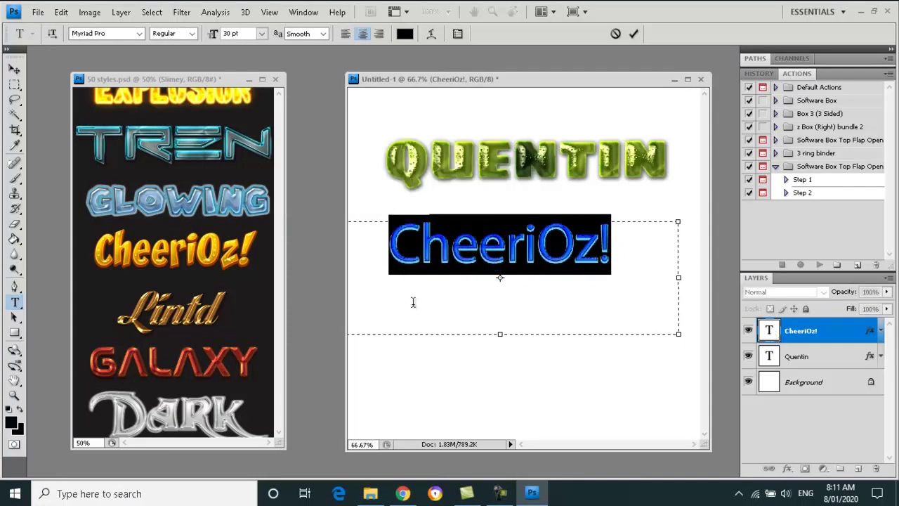
type("Quentin")
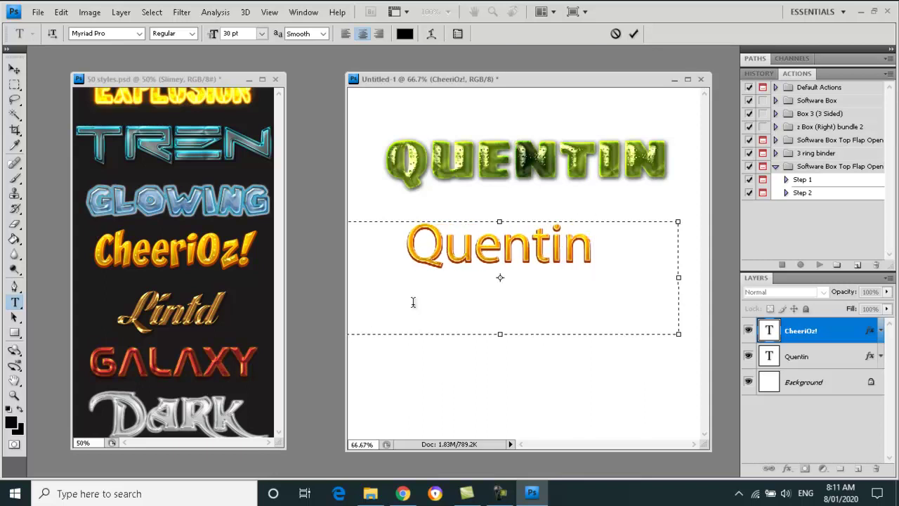
type("!")
Change the yellow text's font to Permanent Marker and shift the text slightly to centre it under the green text.
left_click_drag(404, 246, 644, 250)
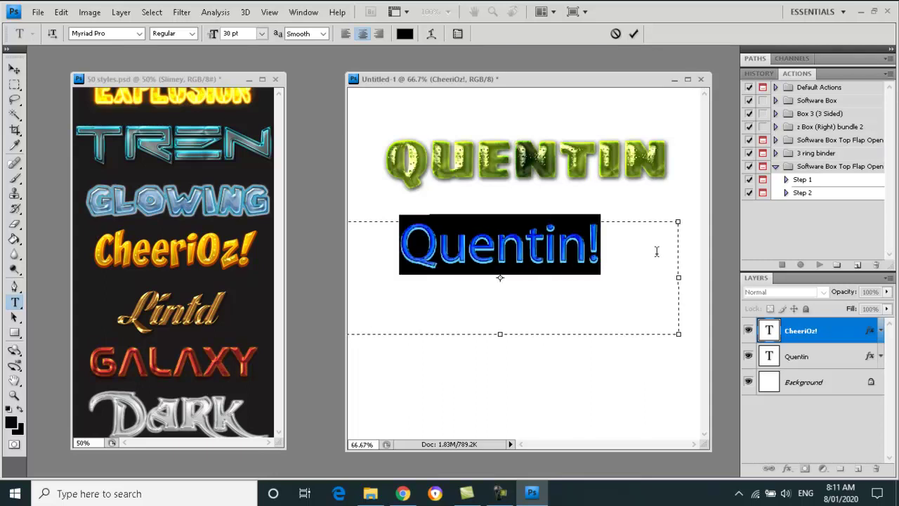
left_click(139, 33)
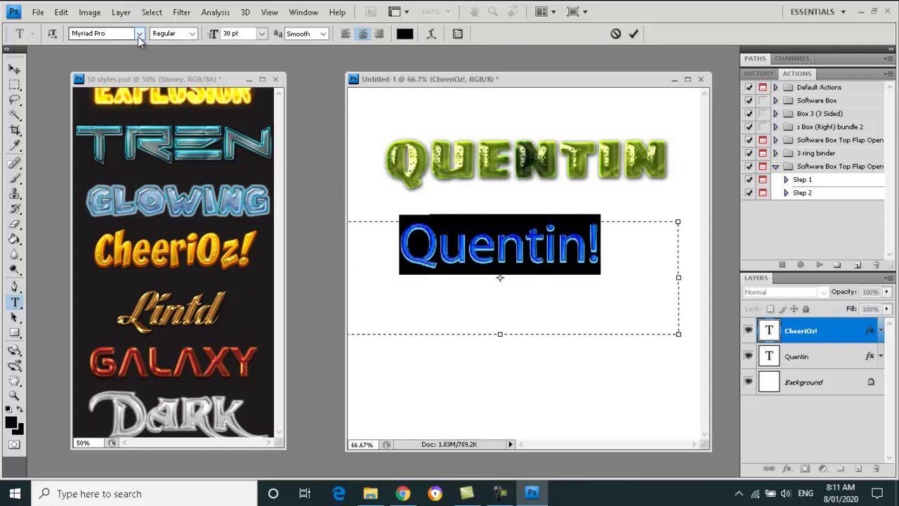
scroll(241, 221, "down", 1)
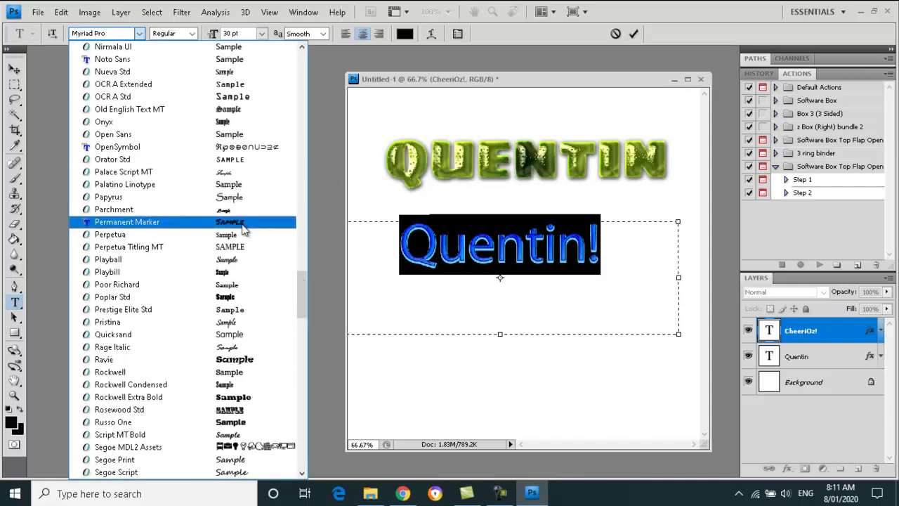
left_click(240, 222)
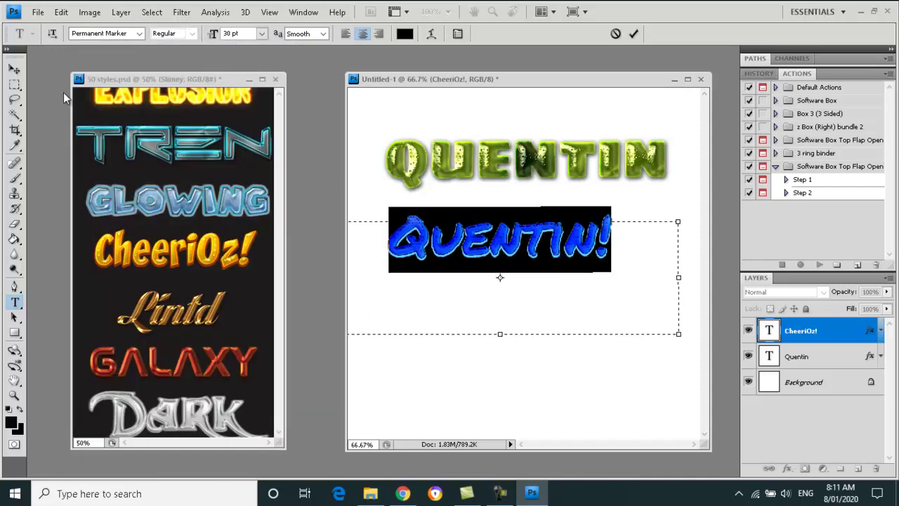
left_click(14, 68)
mouse_move(517, 323)
left_mouse_down()
mouse_move(529, 321)
mouse_move(513, 321)
left_mouse_up()
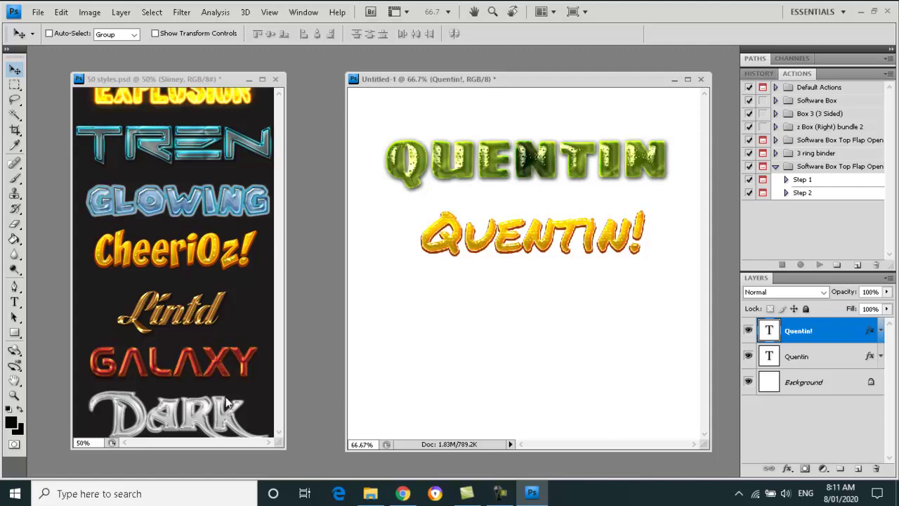
Close 50 styles.psd without saving its changes.
left_click(276, 80)
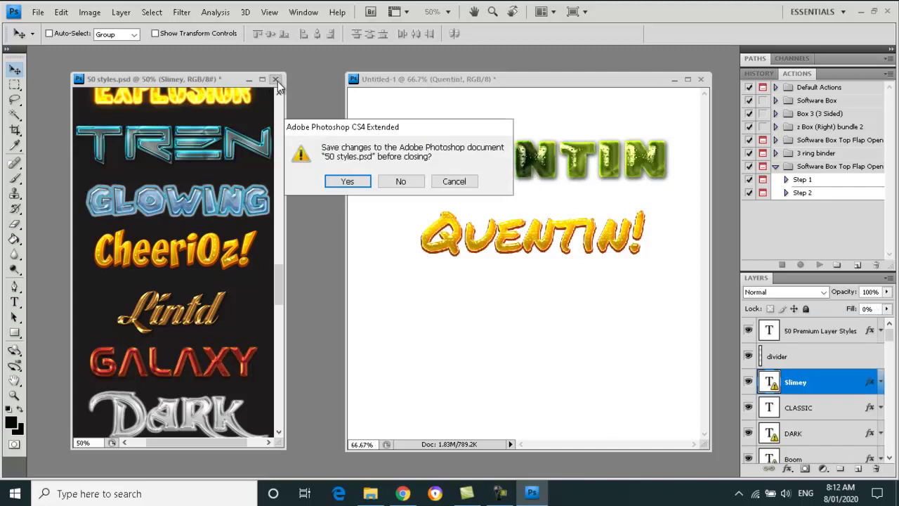
left_click(400, 181)
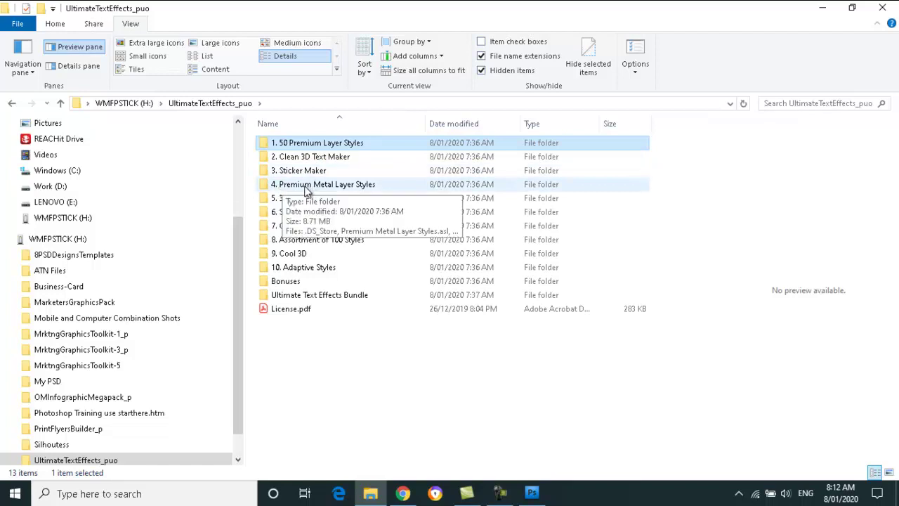
Switch to File Explorer and look through the 2. Clean 3D Text Maker folder as large icons and the 6. Sketch Text Maker folder.
left_click(310, 161)
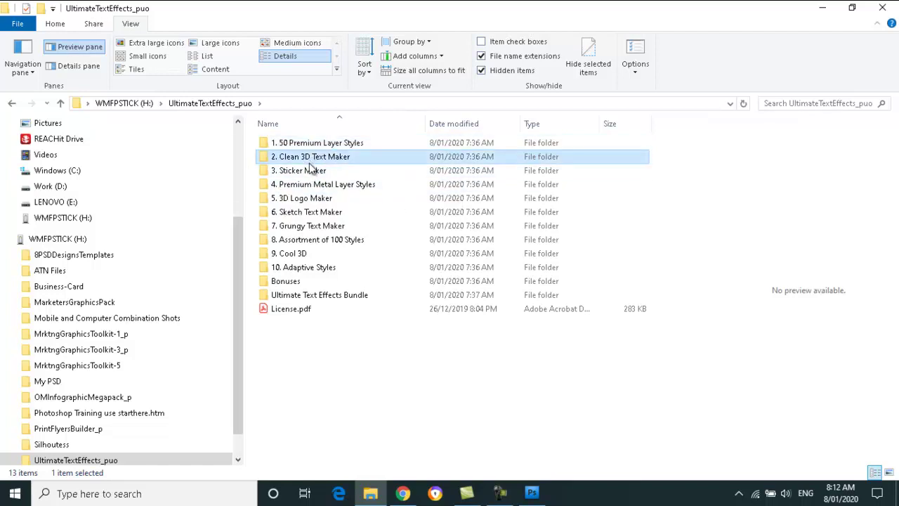
double_click(308, 161)
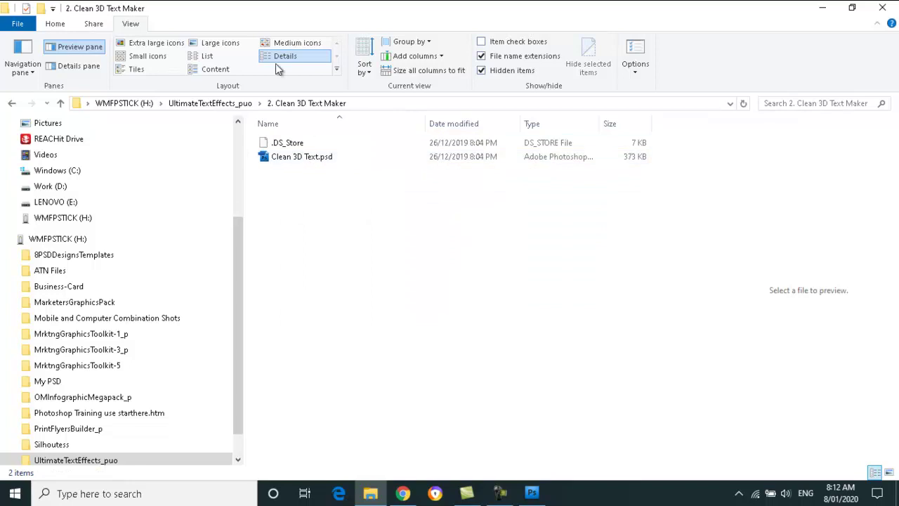
left_click(204, 44)
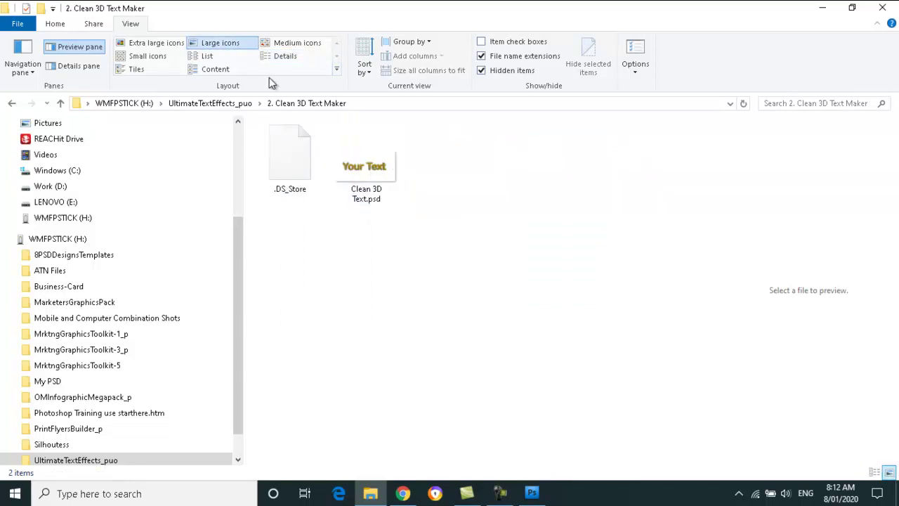
left_click(202, 104)
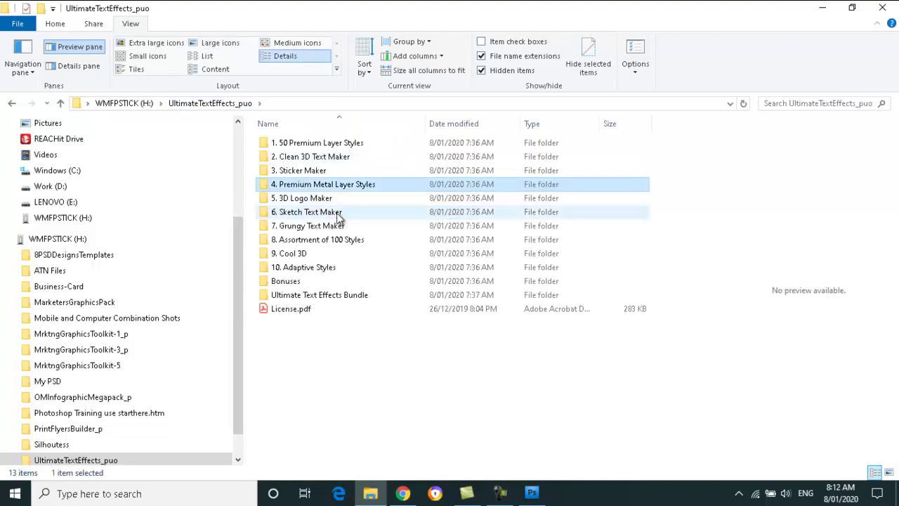
double_click(319, 212)
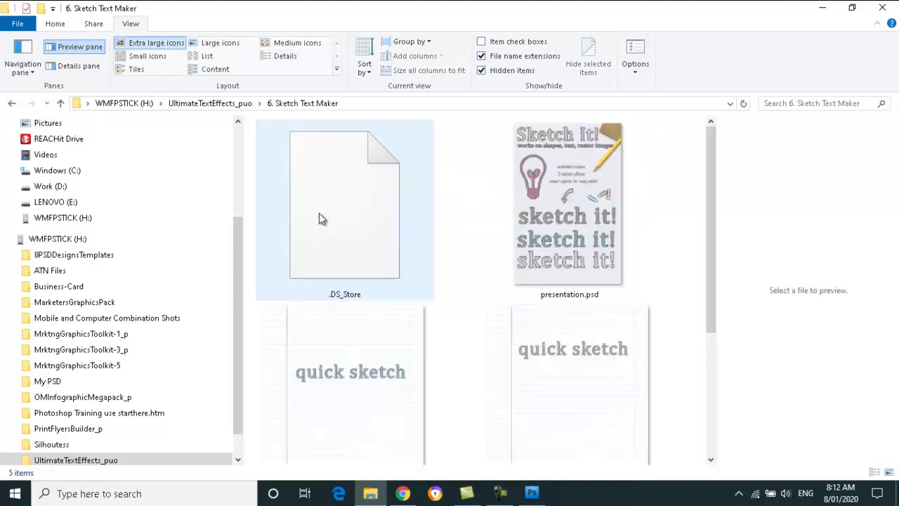
key("alt+Left")
Open 100 Layer Styles.psd from the 8. Assortment of 100 Styles folder in Photoshop and arrange it beside the untitled document.
double_click(328, 240)
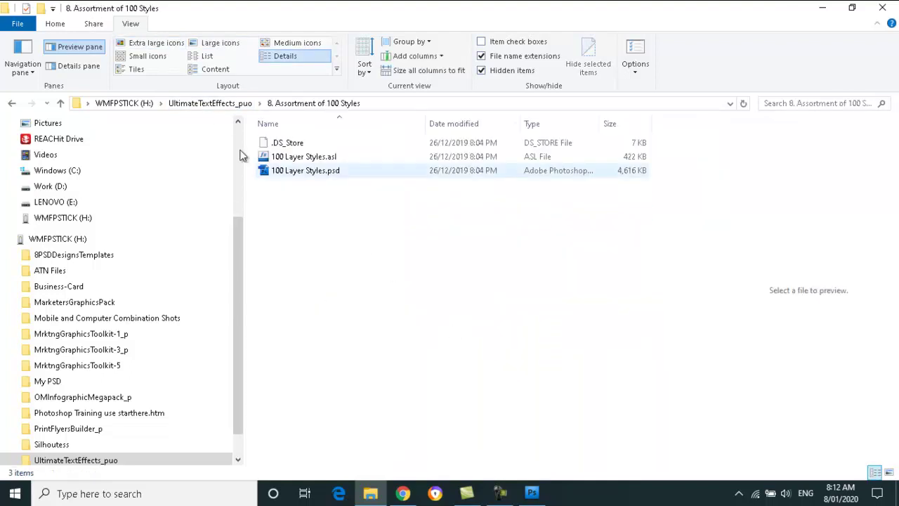
left_click(309, 173)
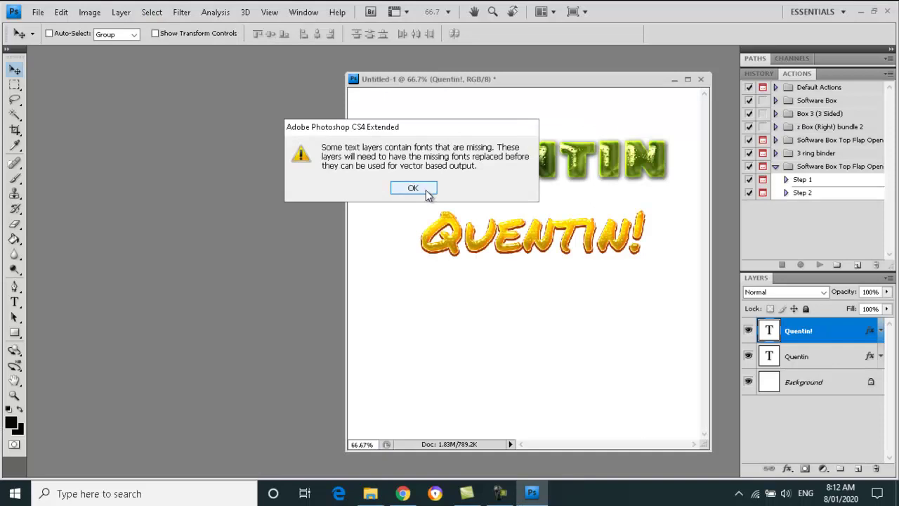
left_click(412, 188)
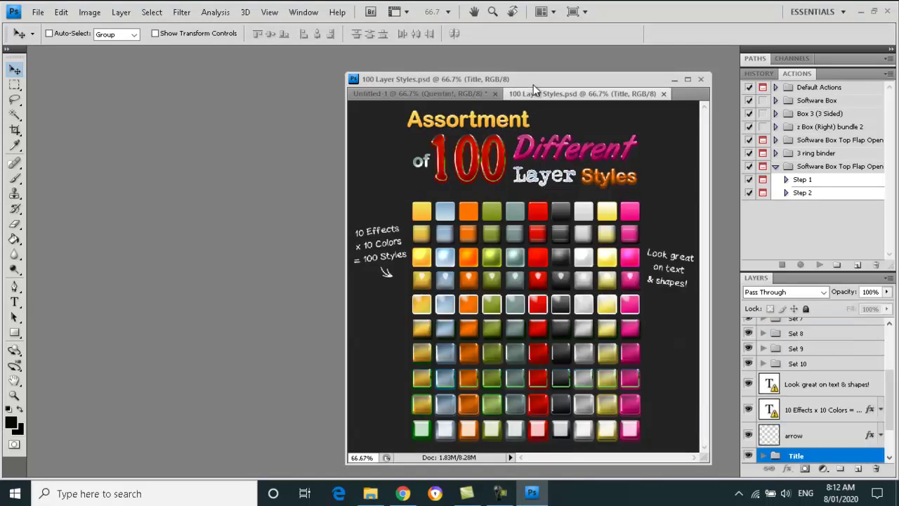
left_click_drag(527, 84, 164, 76)
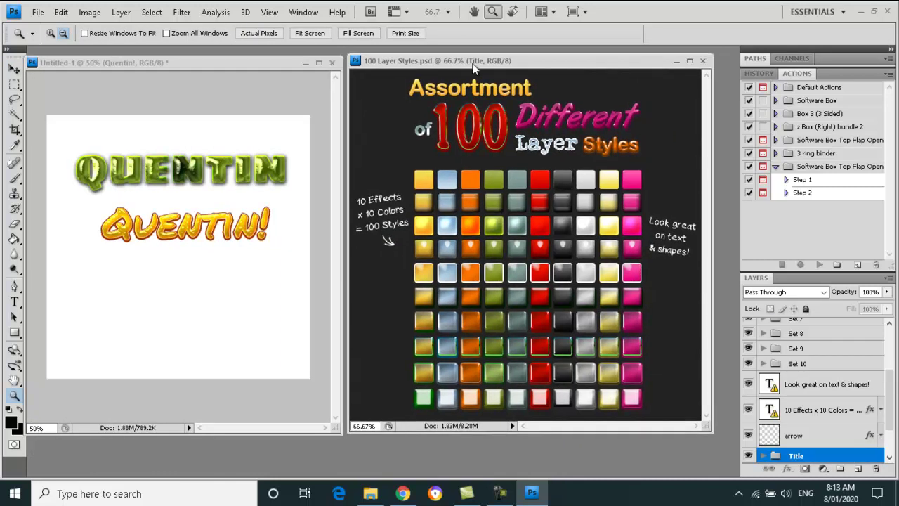
left_click_drag(467, 63, 479, 65)
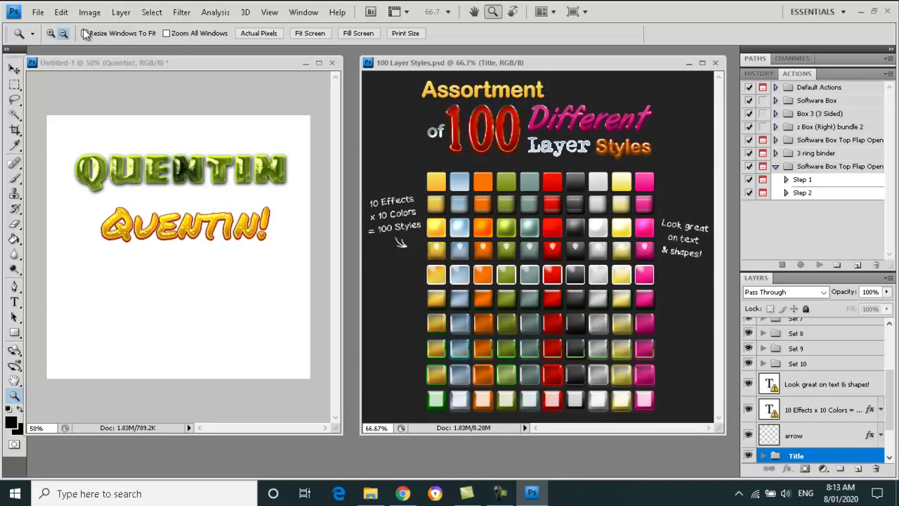
Review the Styles presets in the Preset Manager, and check the 100 Layer Styles.asl file in File Explorer before returning to Photoshop.
left_click(61, 13)
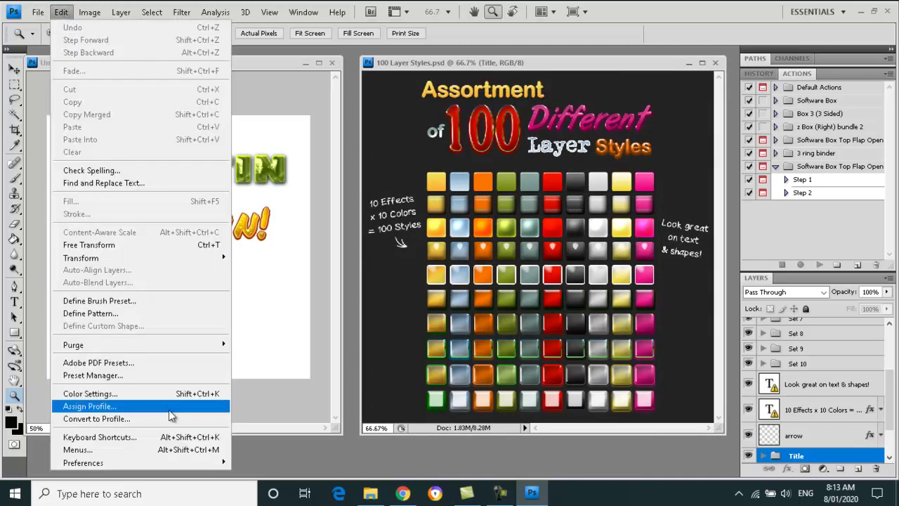
left_click(99, 377)
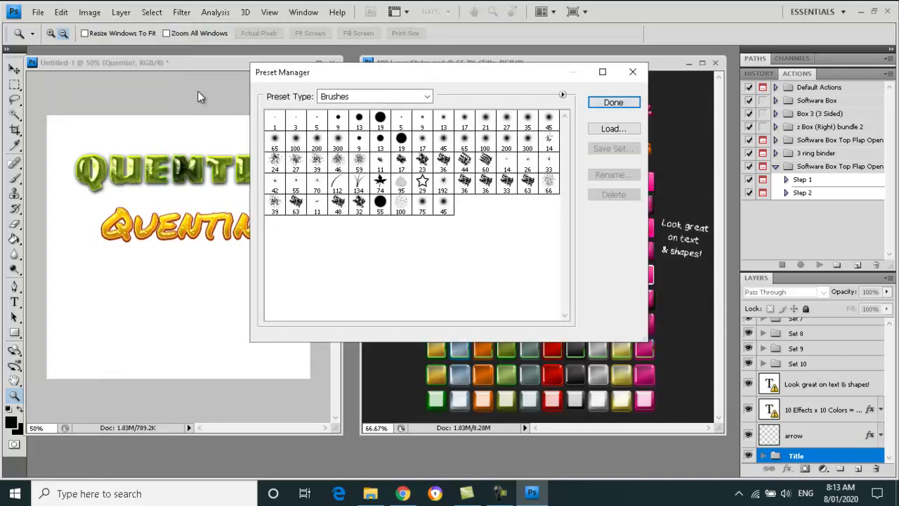
left_click(428, 97)
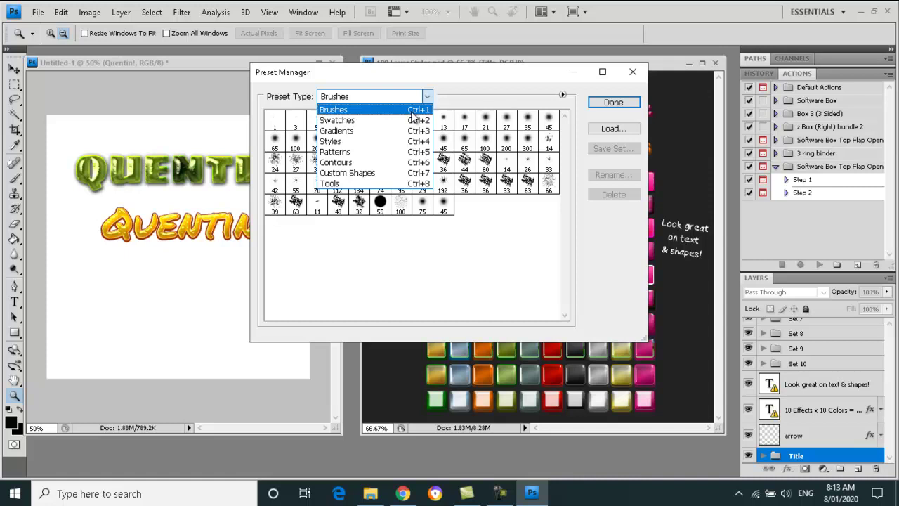
left_click(393, 141)
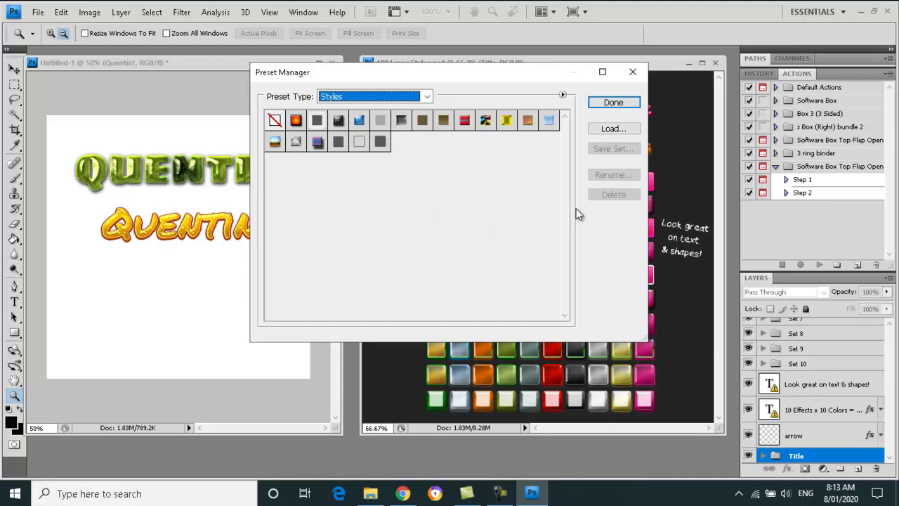
left_click(633, 73)
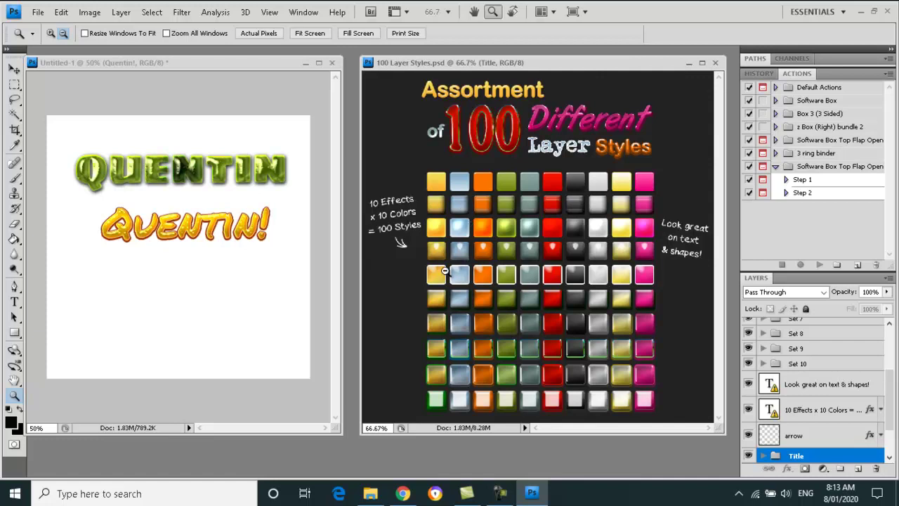
left_click(380, 495)
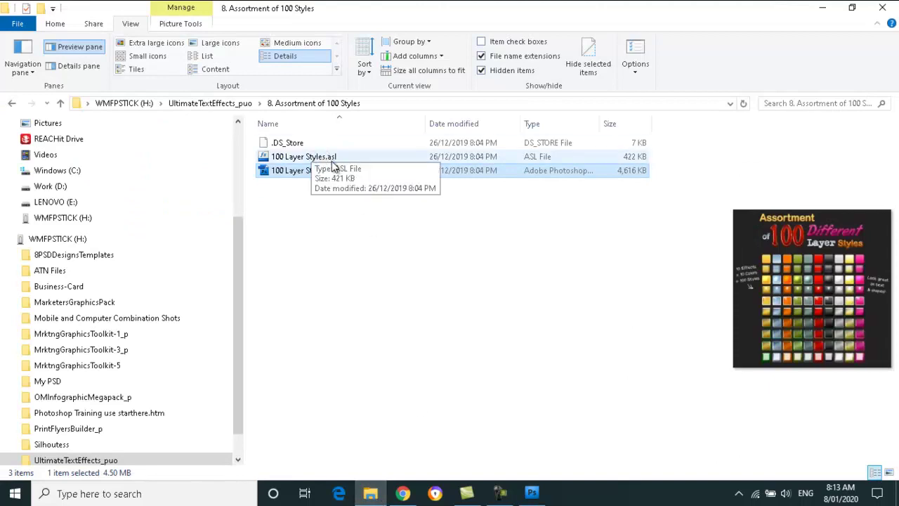
key("alt+Tab")
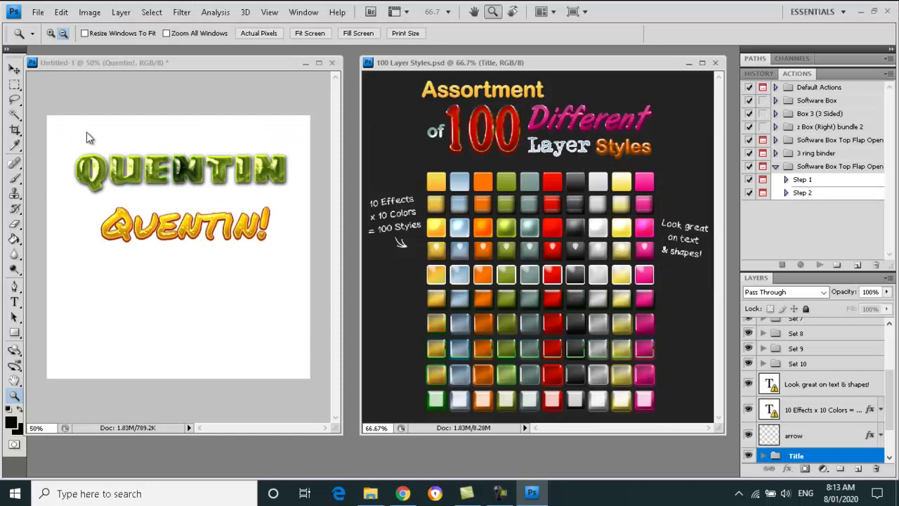
Add a 30 pt text layer with the person's first name below the yellow text and set its font to Sigmar One.
left_click(14, 303)
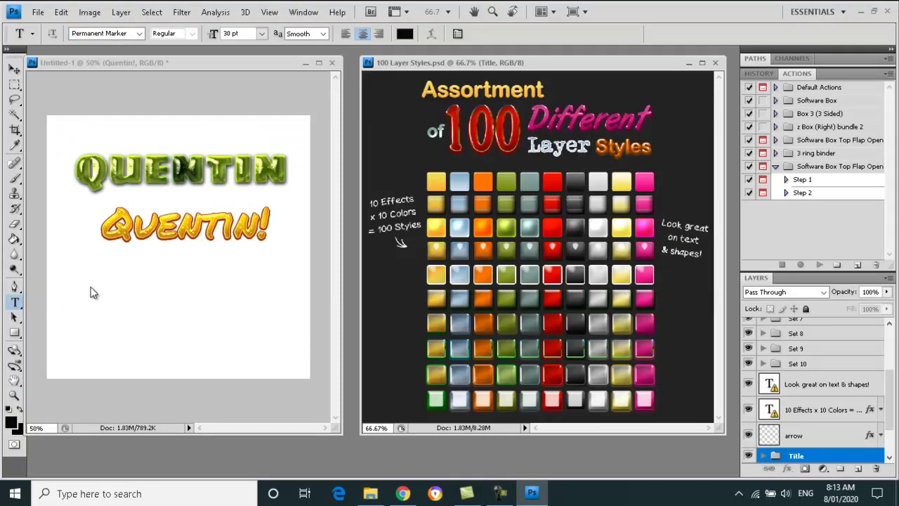
left_click(72, 291)
type("QUENTIN")
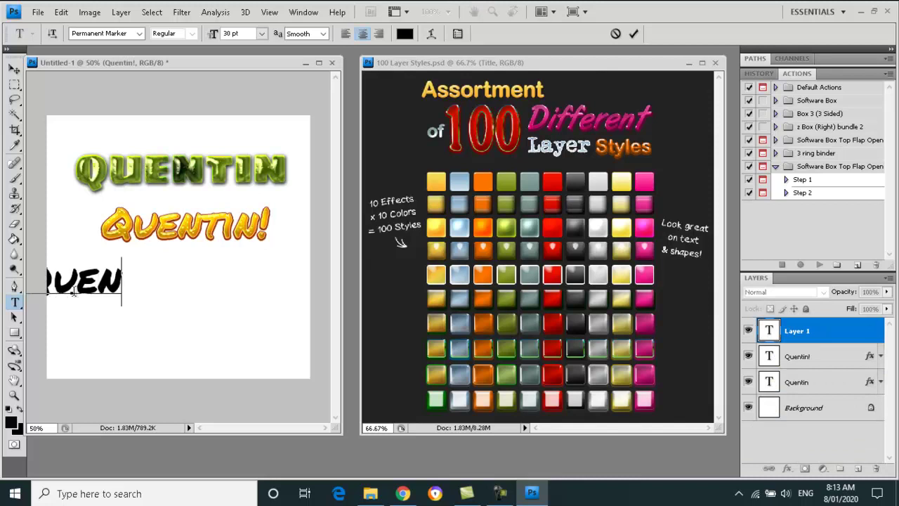
key("ctrl+a")
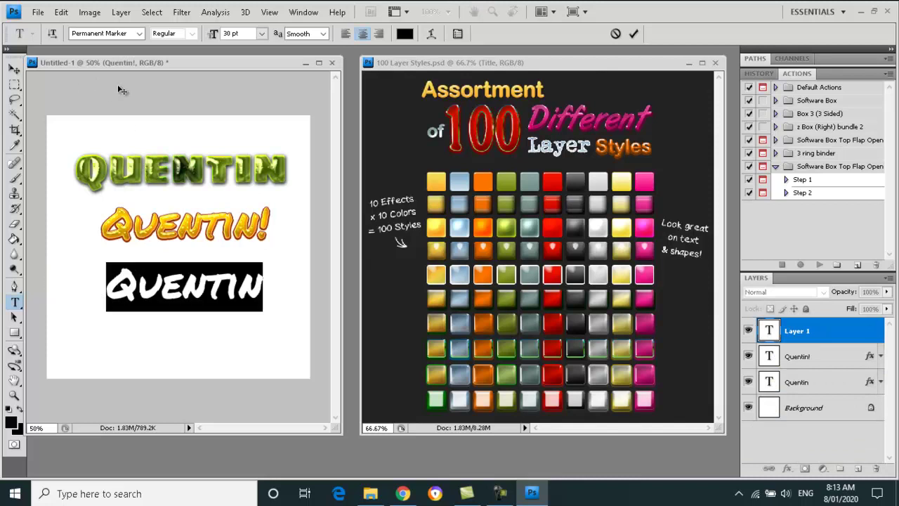
left_click(139, 33)
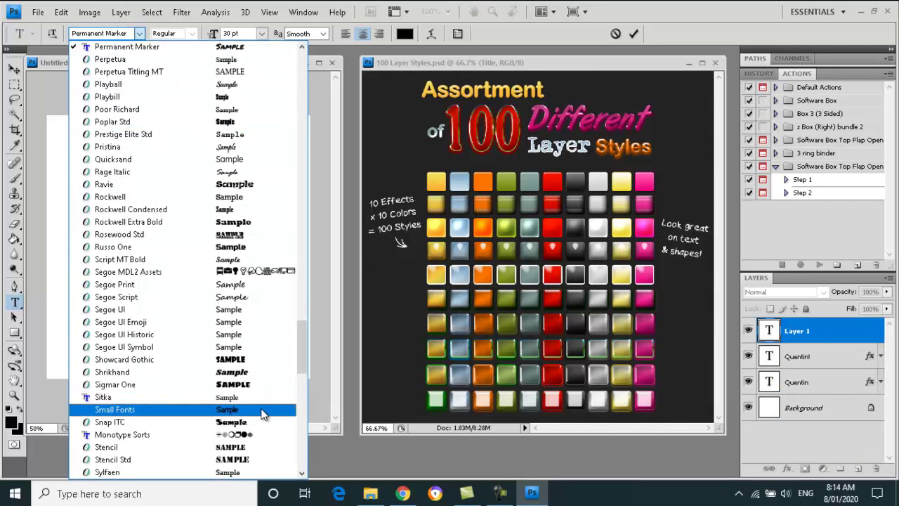
left_click(262, 384)
key("ctrl+Return")
key("v")
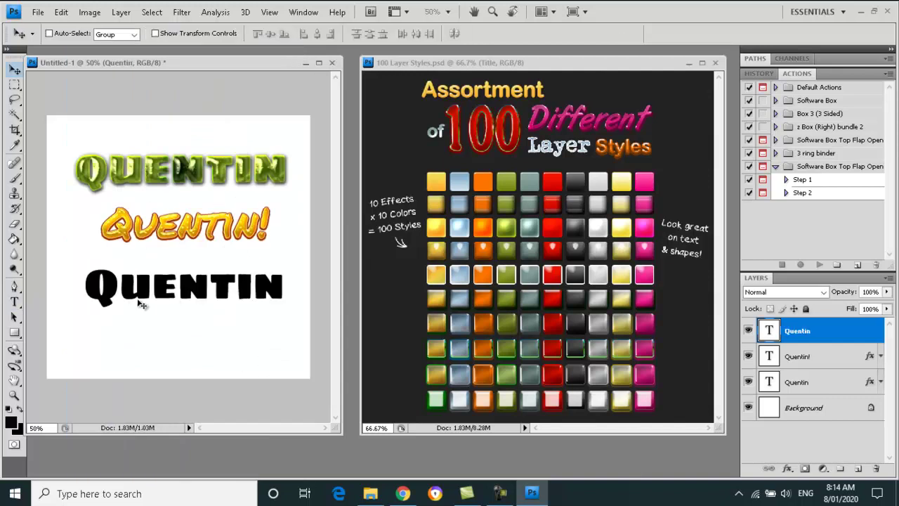
Select the lowest text line in the untitled document, show the Styles presets, and apply the blue glossy style to it.
left_click(14, 302)
double_click(87, 283)
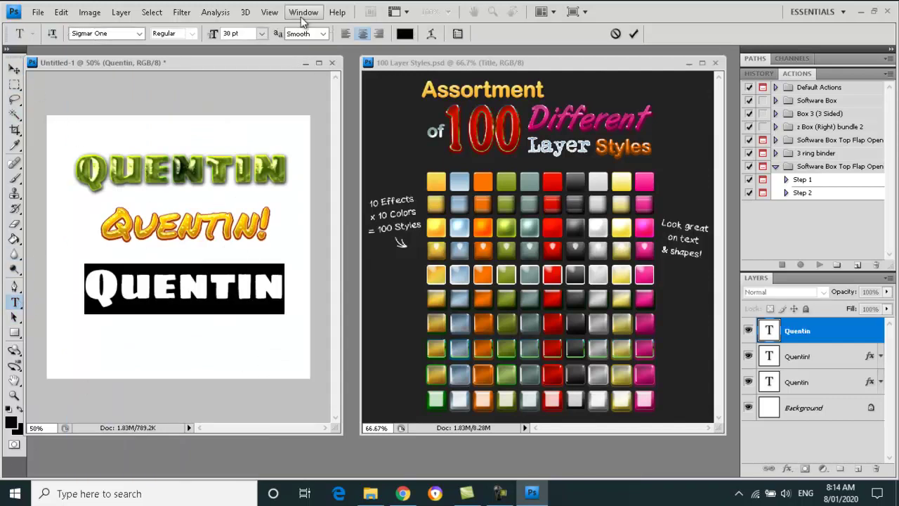
left_click(303, 12)
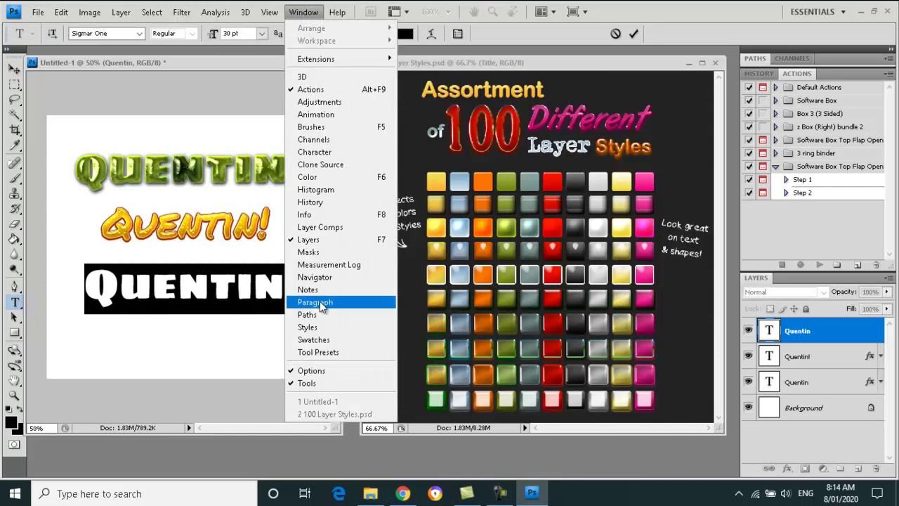
left_click(316, 330)
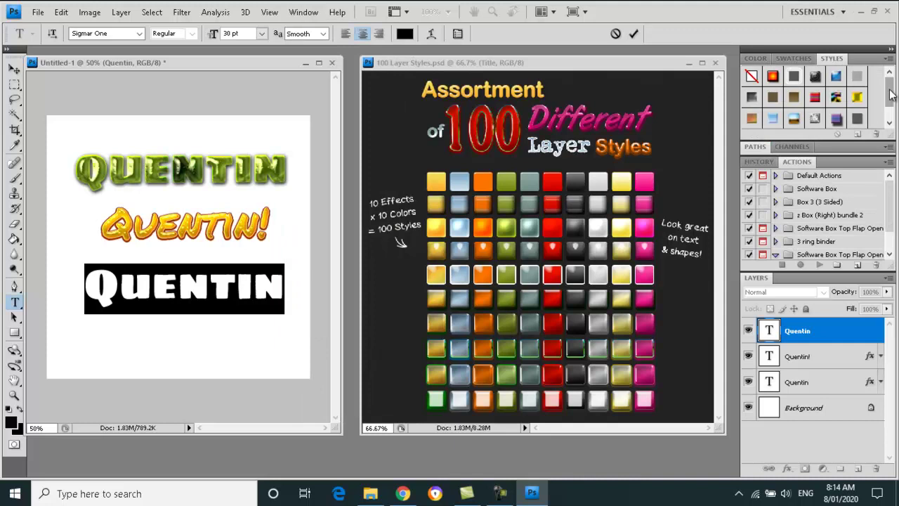
left_click(838, 79)
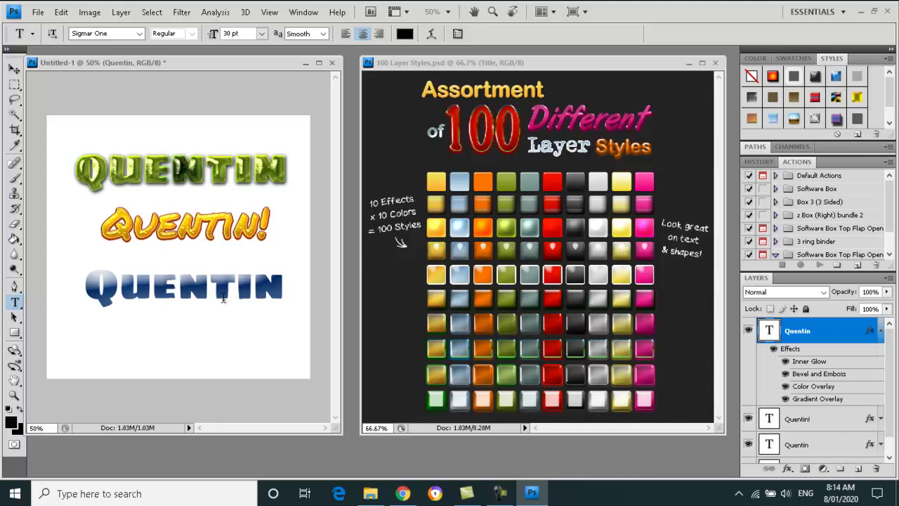
Try several other preset styles on the lowest text layer, finishing with the purple-blue gradient style that has a drop shadow.
left_click(814, 98)
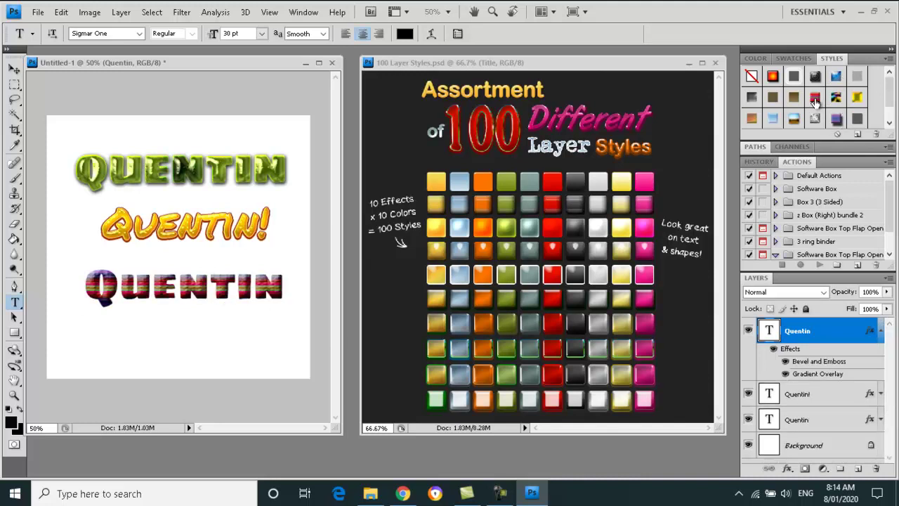
left_click(752, 98)
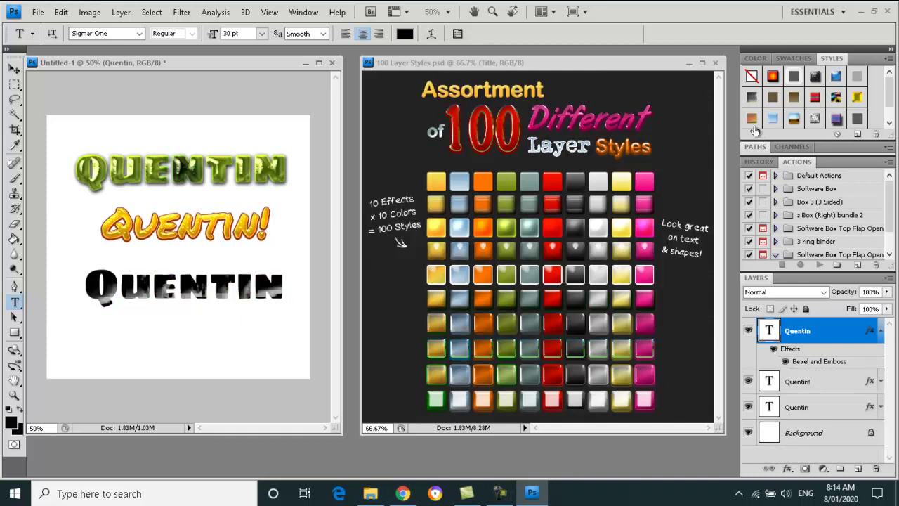
left_click(752, 119)
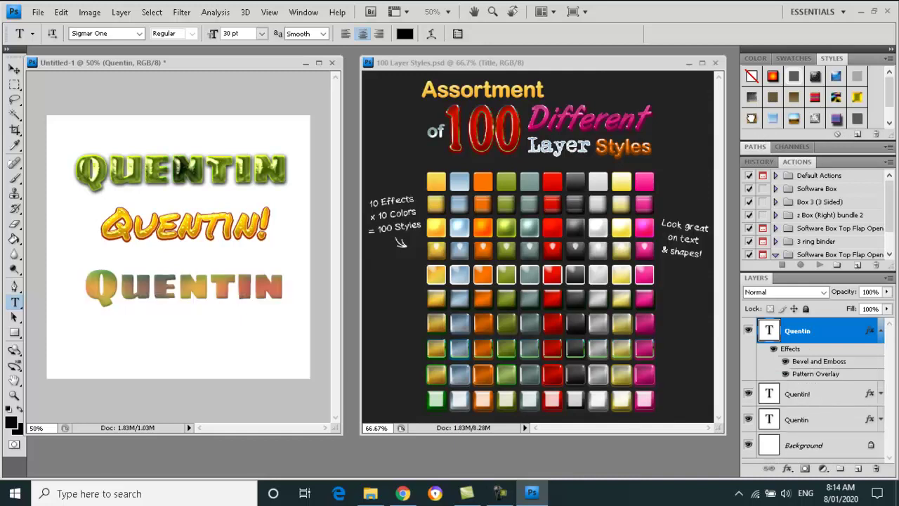
left_click(793, 120)
left_click(838, 76)
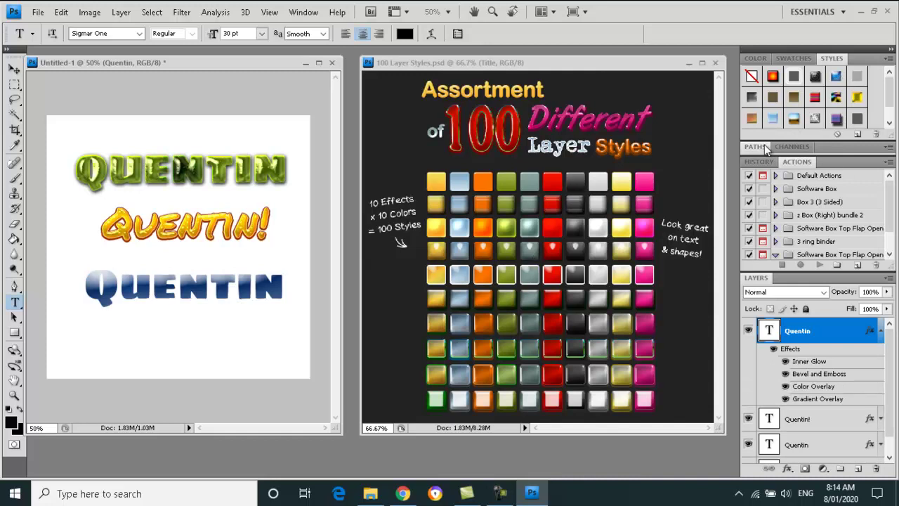
left_click(836, 120)
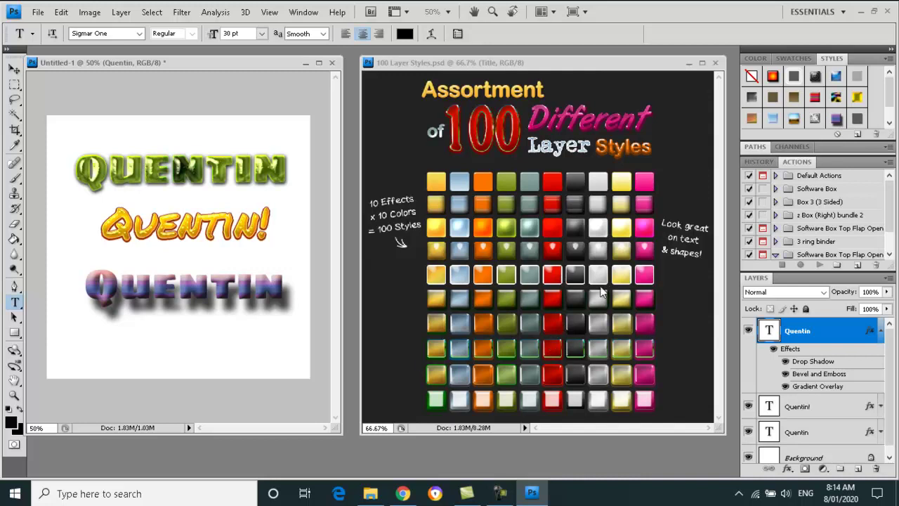
Close 100 Layer Styles.psd and bring up the file chooser for loading Styles presets in the Preset Manager.
key("ctrl+w")
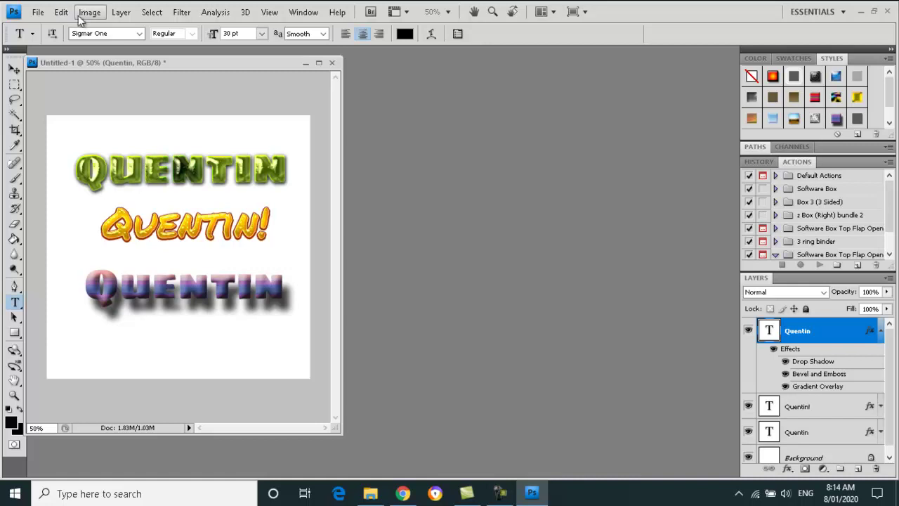
left_click(62, 12)
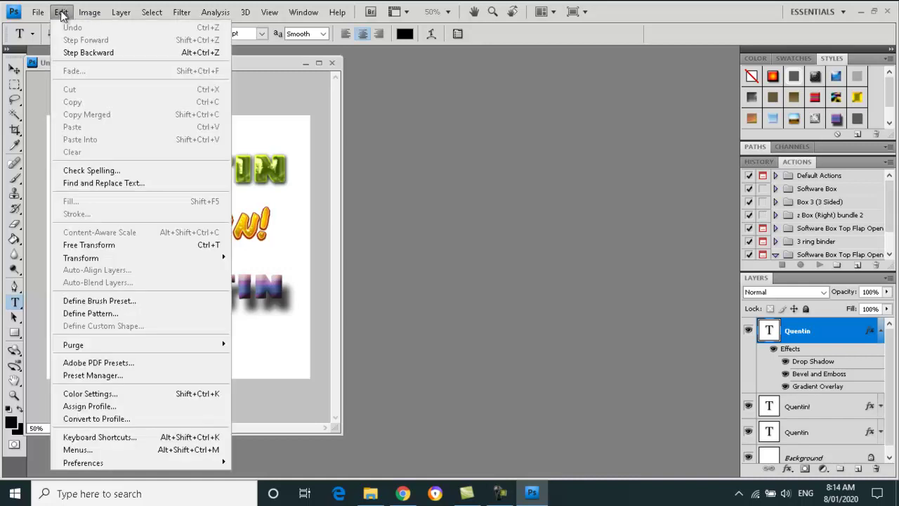
left_click(151, 379)
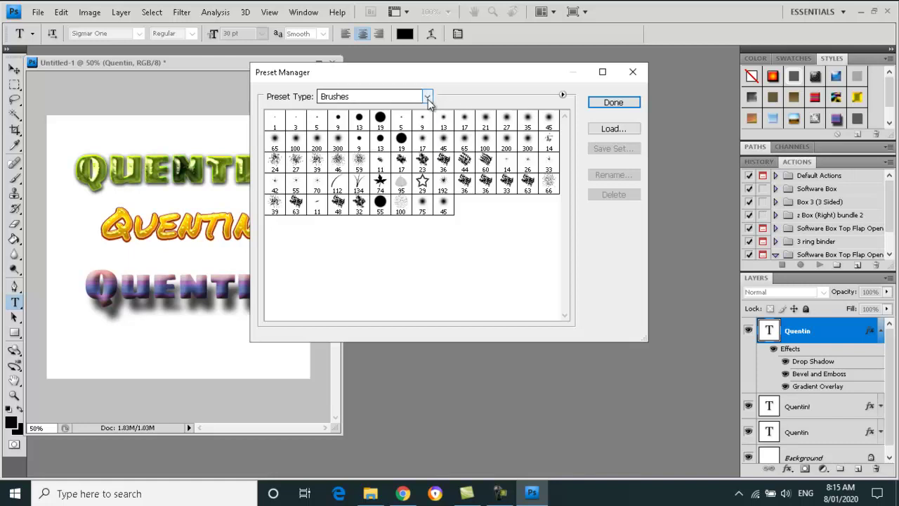
left_click(427, 97)
left_click(370, 143)
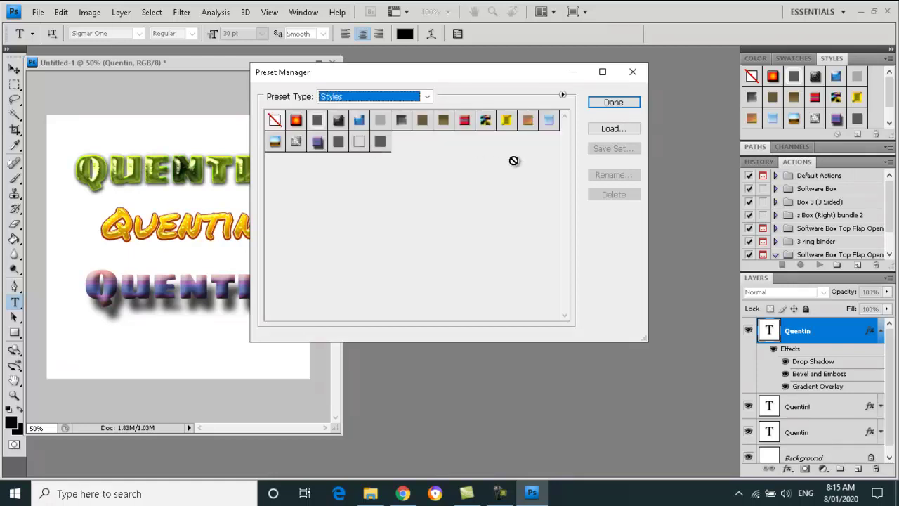
left_click(613, 130)
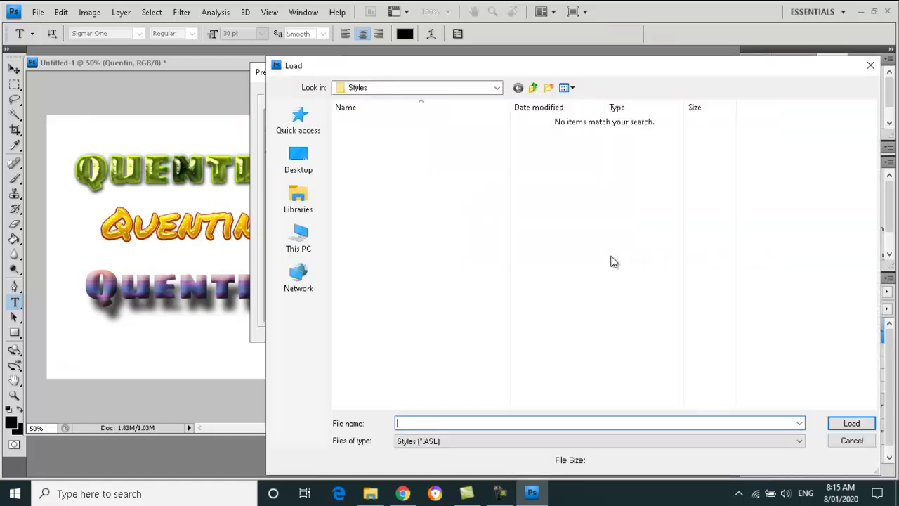
Locate 100 Layer Styles.asl in the 8. Assortment of 100 Styles folder of UltimateTextEffects_puo, then cancel loading and close the Preset Manager.
left_click(497, 87)
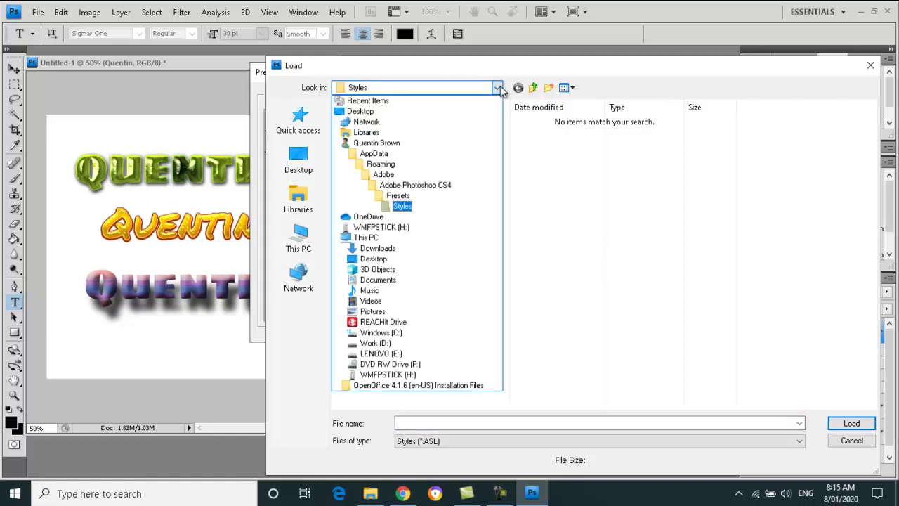
left_click(425, 375)
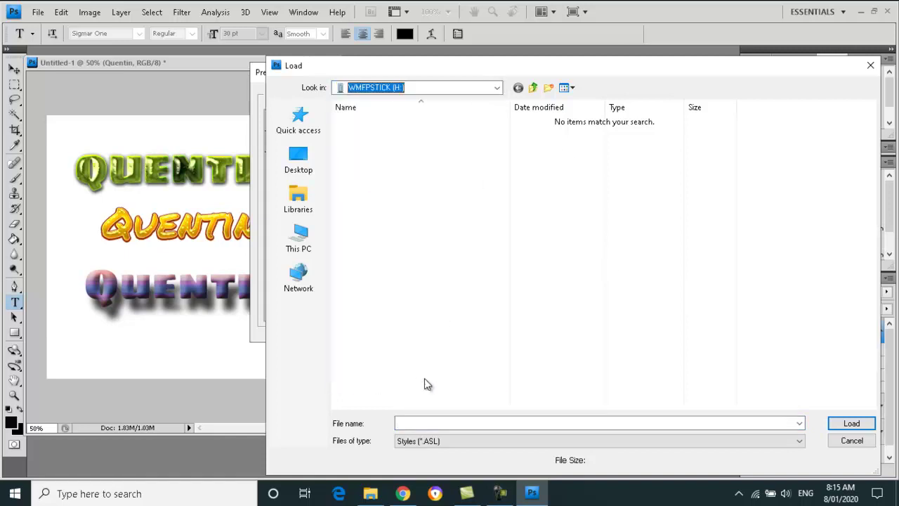
left_click(373, 288)
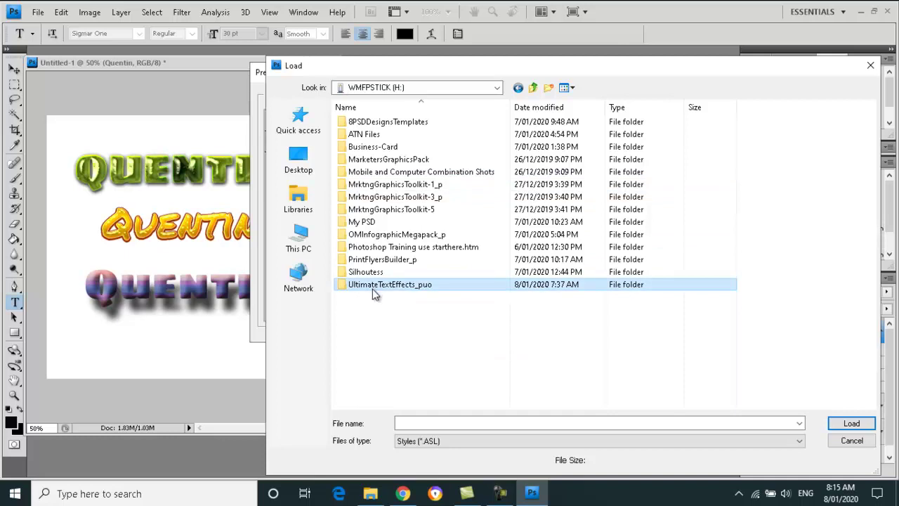
left_click(342, 289)
double_click(341, 290)
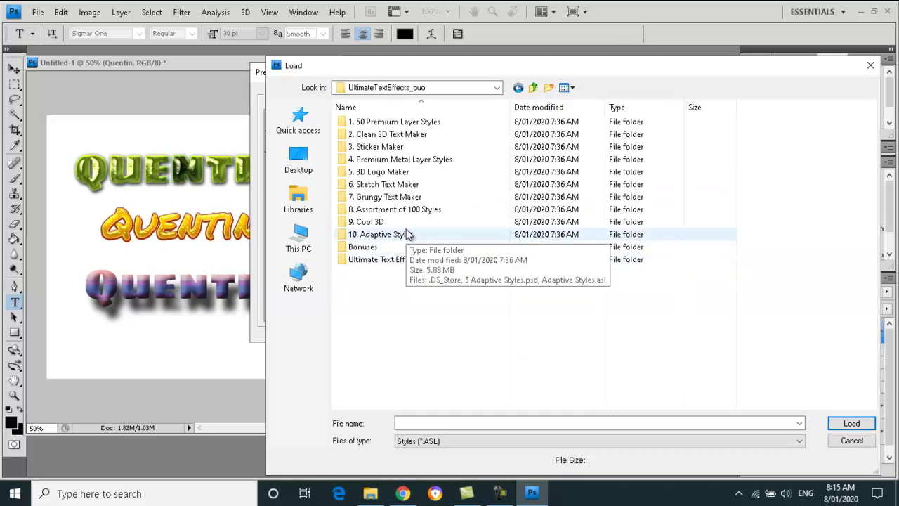
left_click(396, 212)
double_click(397, 210)
left_click(380, 121)
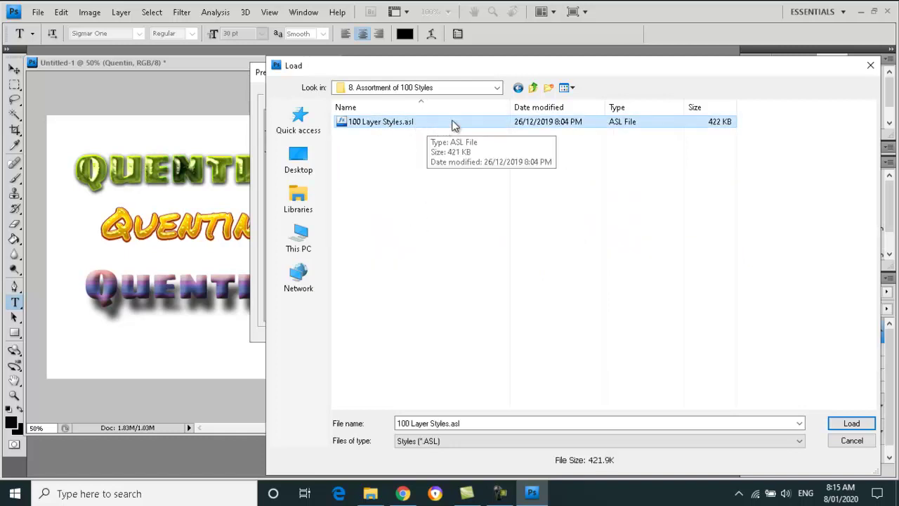
left_click(852, 441)
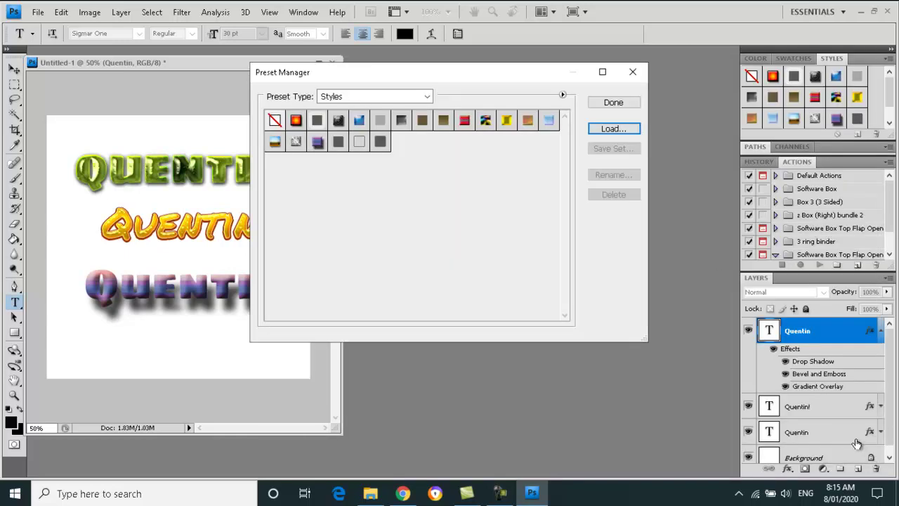
left_click(640, 72)
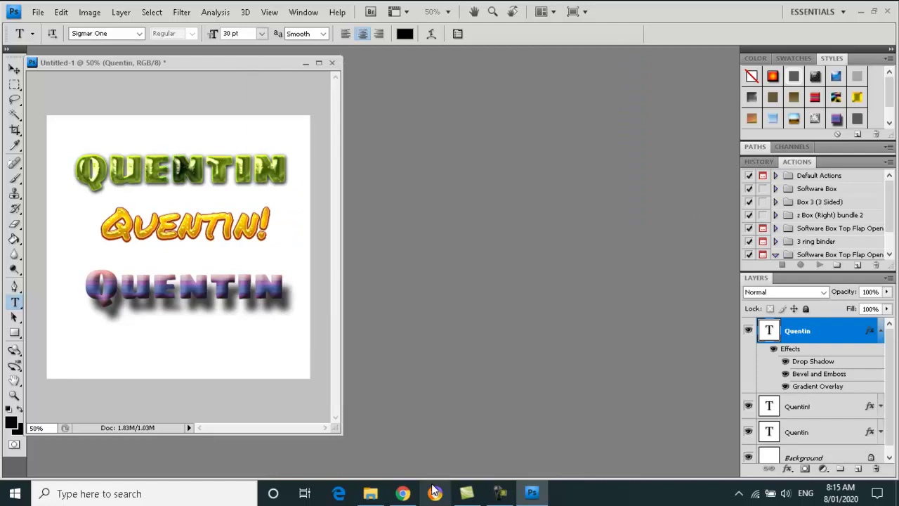
Switch to File Explorer and open 5 Adaptive Styles.psd from the 10. Adaptive Styles folder in Photoshop to view its styles.
left_click(372, 493)
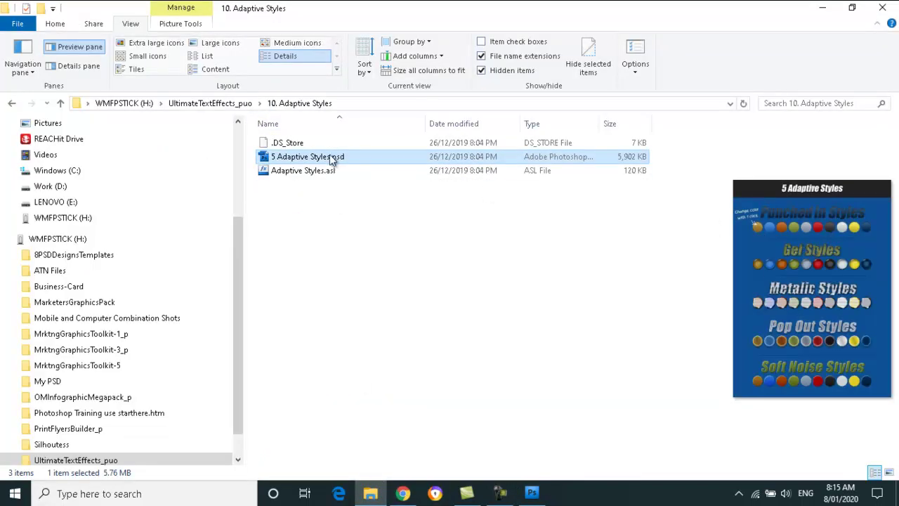
double_click(307, 158)
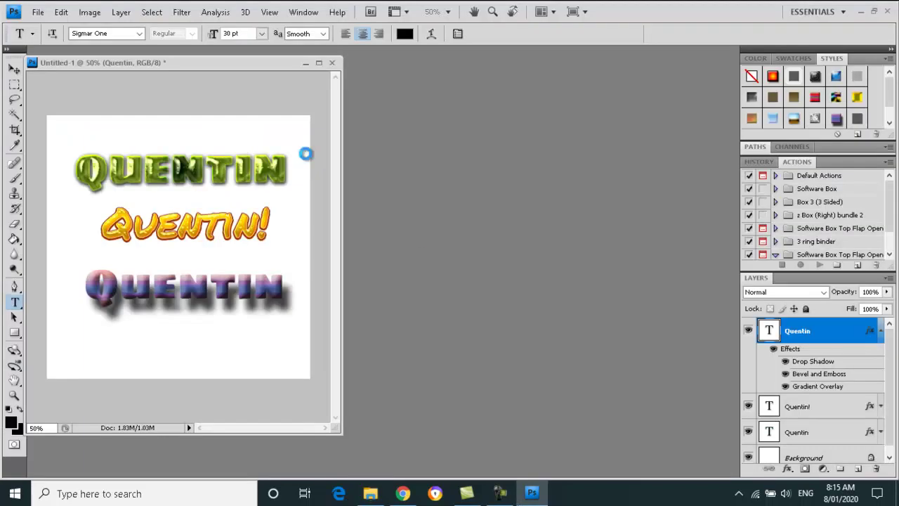
key("Return")
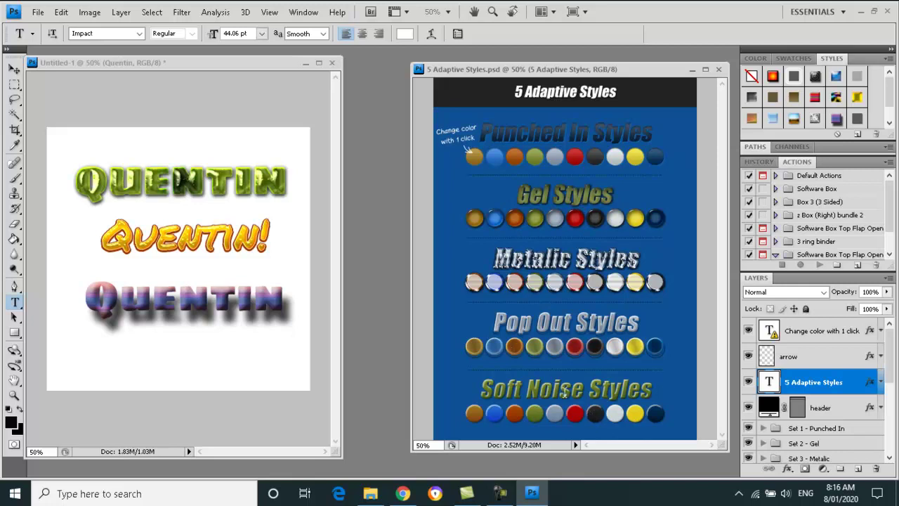
Open Sparkles.psd from the Bonuses folder in Photoshop and float its window overlapping the untitled document.
double_click(287, 283)
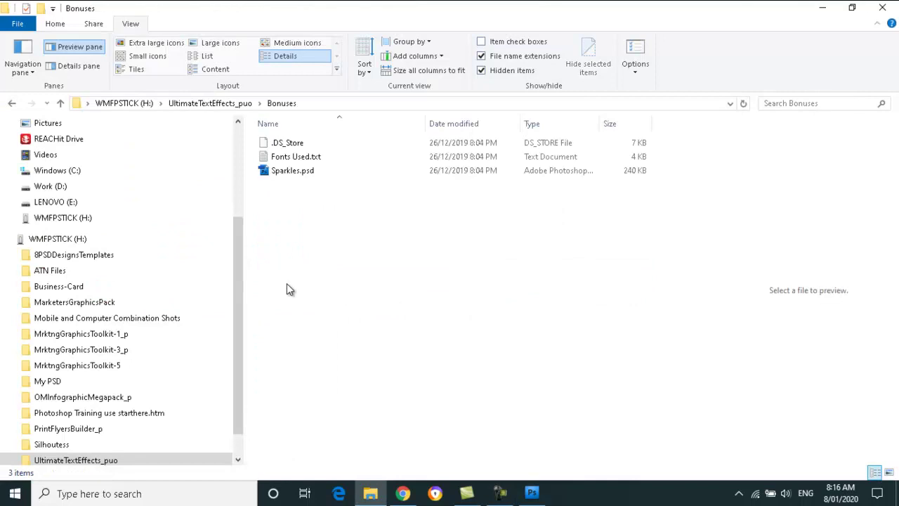
double_click(290, 171)
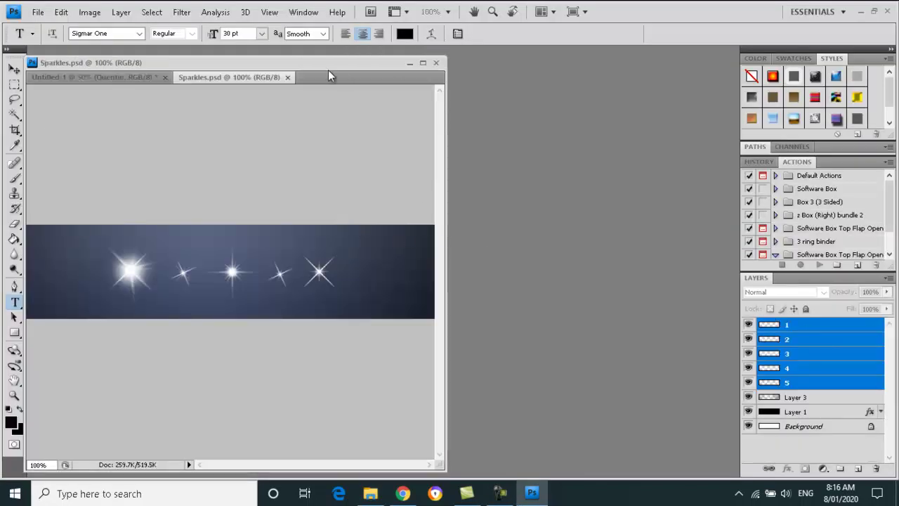
left_click_drag(246, 80, 521, 75)
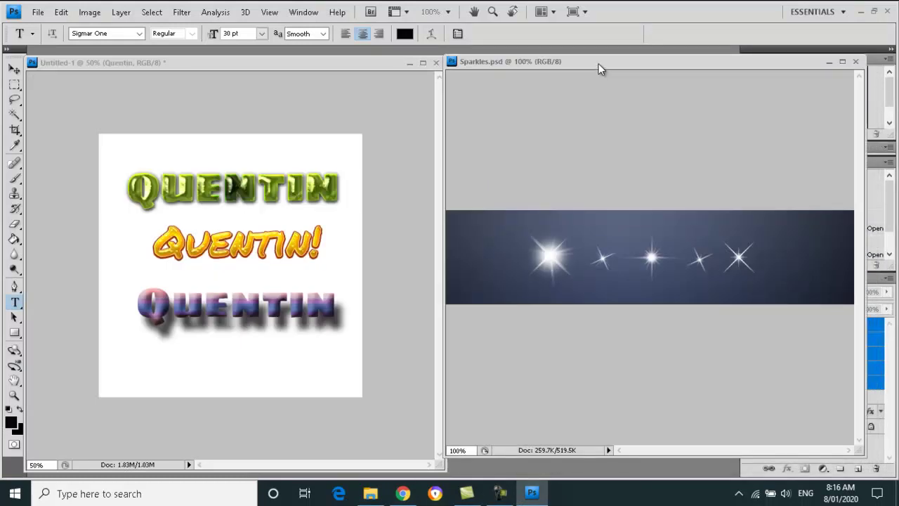
left_click_drag(612, 62, 479, 65)
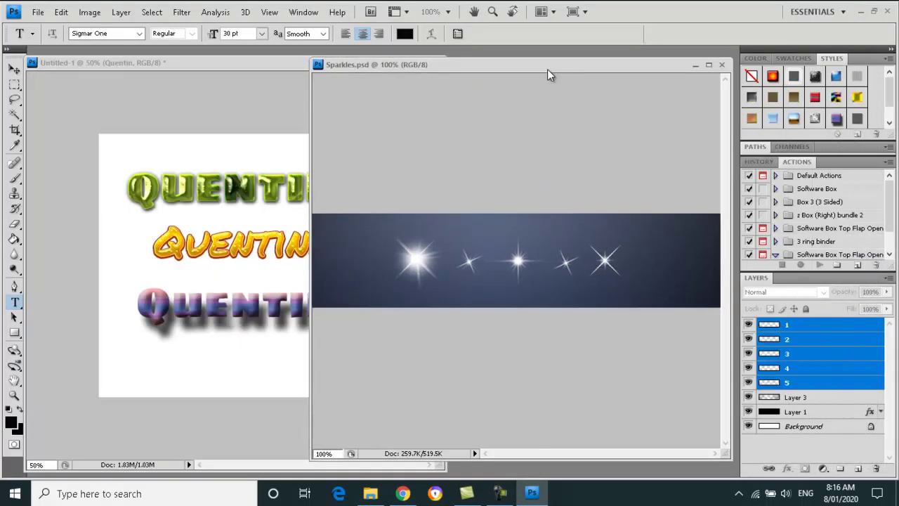
Toggle the visibility of sparkle layer 1 in Sparkles.psd and leave it hidden.
left_click(748, 324)
left_click(749, 325)
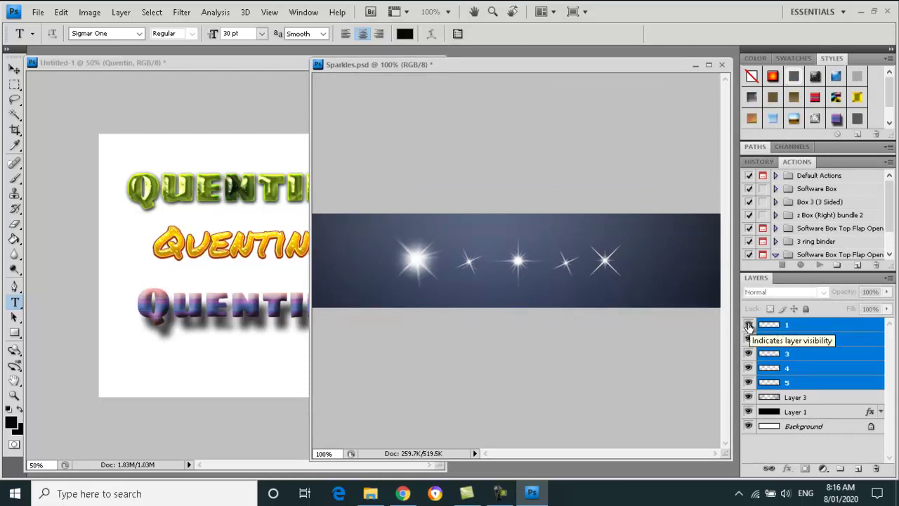
left_click(749, 324)
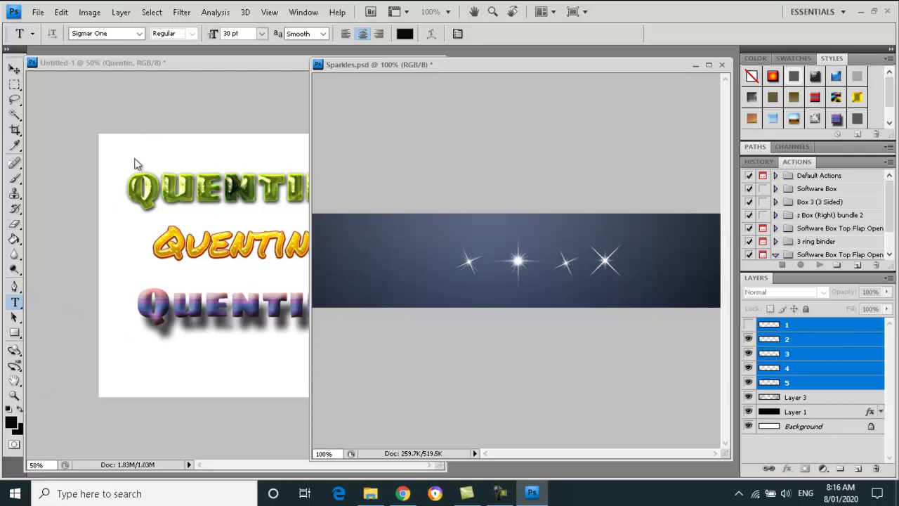
Fill the Background layer of the untitled document with the black foreground color using the Paint Bucket tool.
left_click(156, 134)
left_click(852, 458)
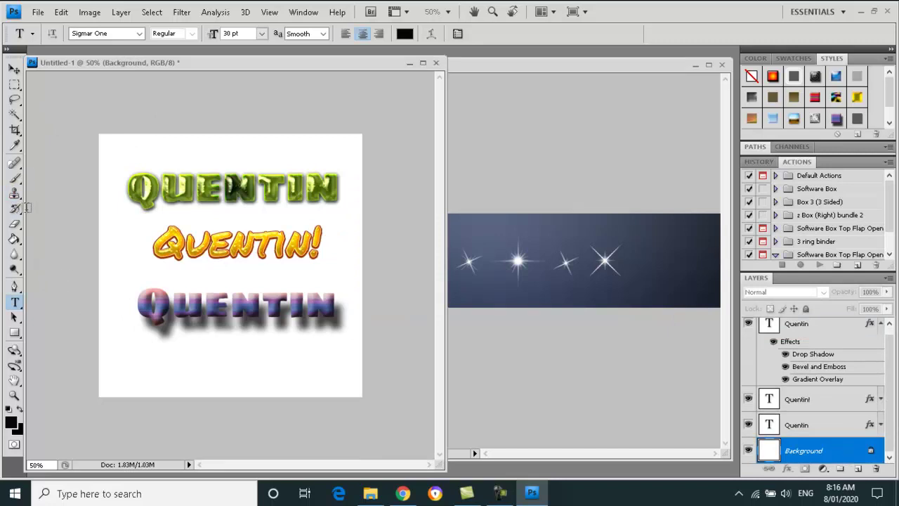
left_click(13, 241)
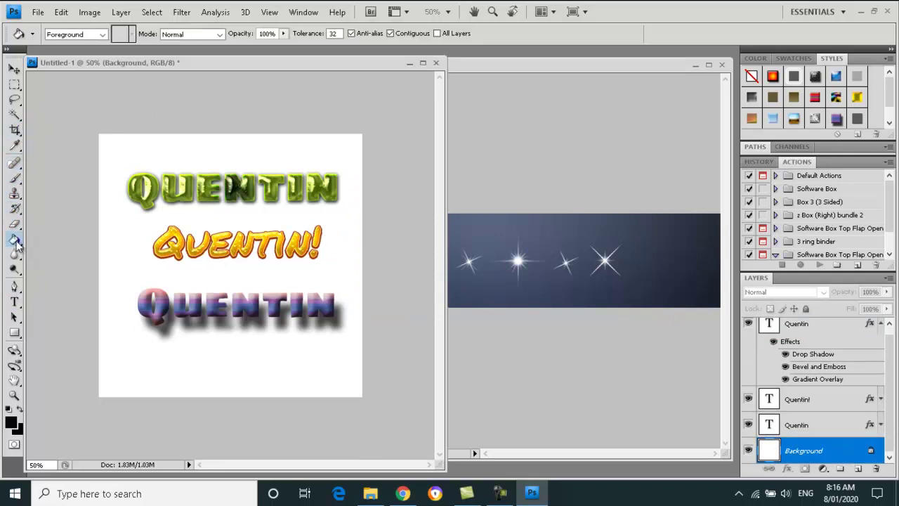
right_click(15, 242)
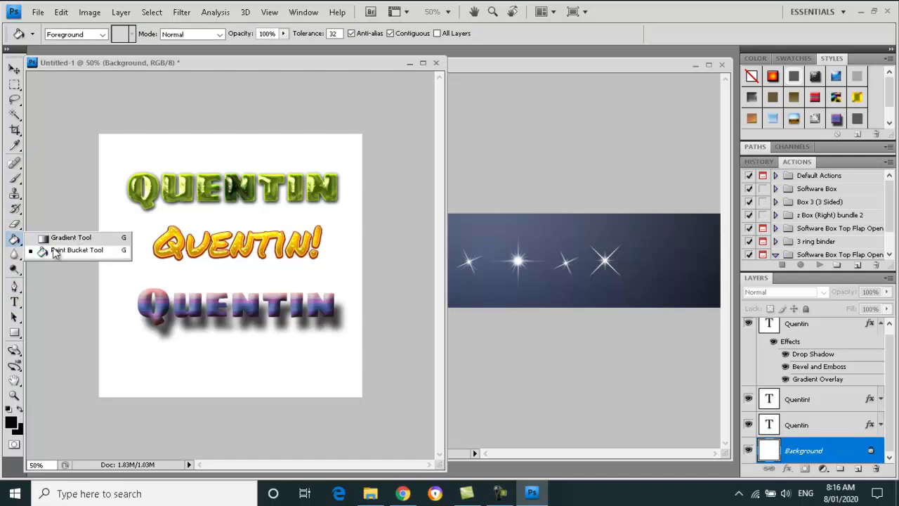
left_click(78, 252)
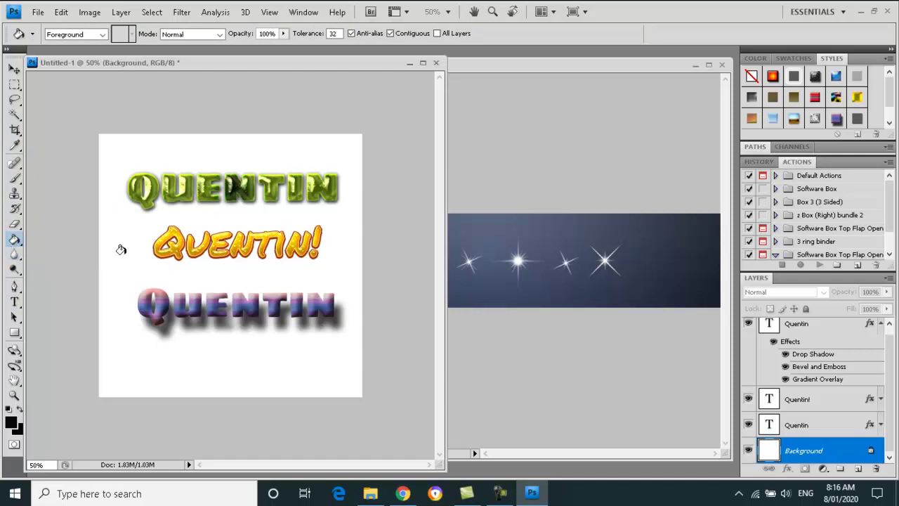
left_click(120, 246)
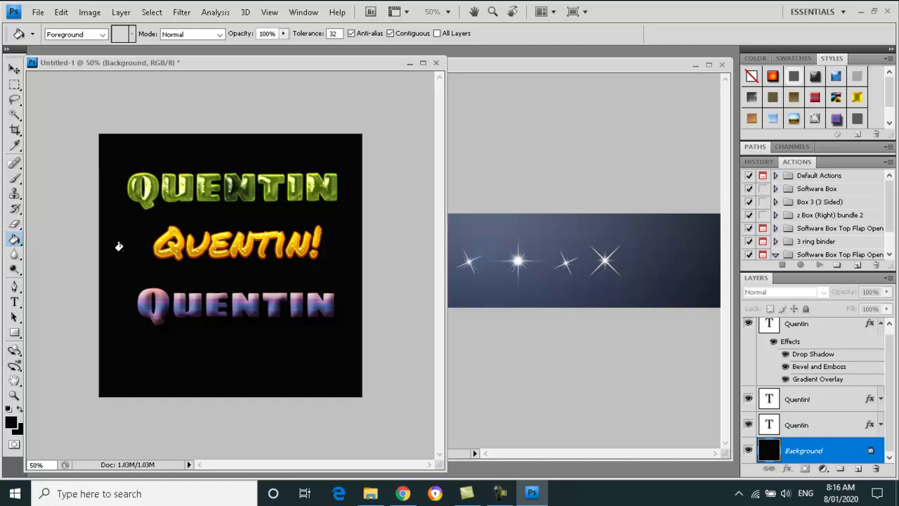
Show sparkle layer 1 in Sparkles.psd and copy that layer into the untitled document.
left_click(620, 126)
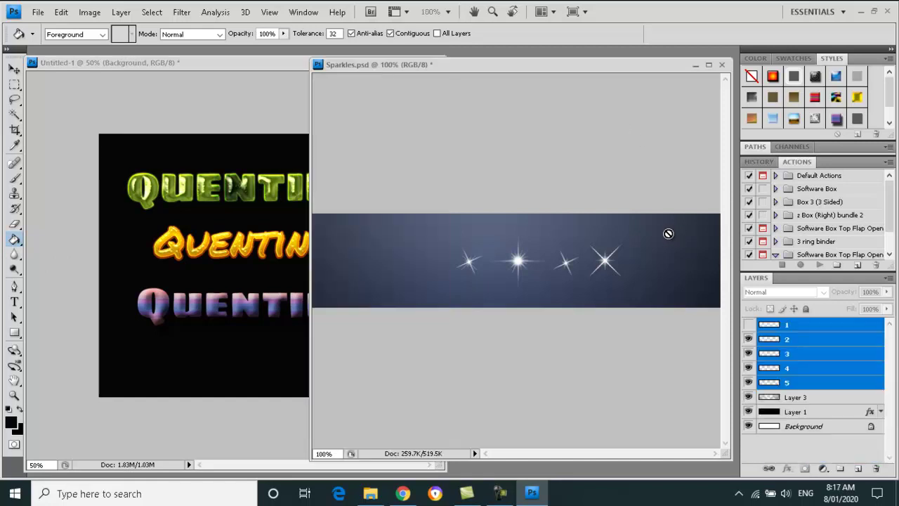
left_click(748, 324)
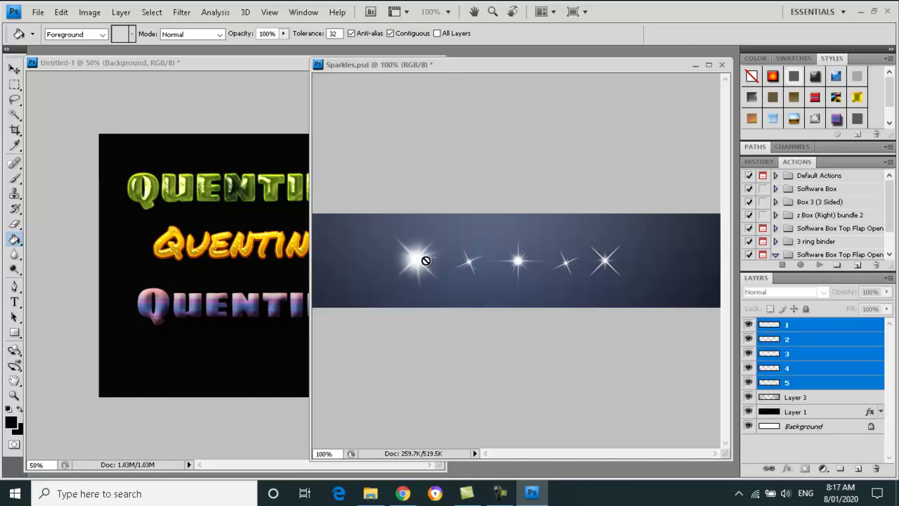
left_click(812, 325)
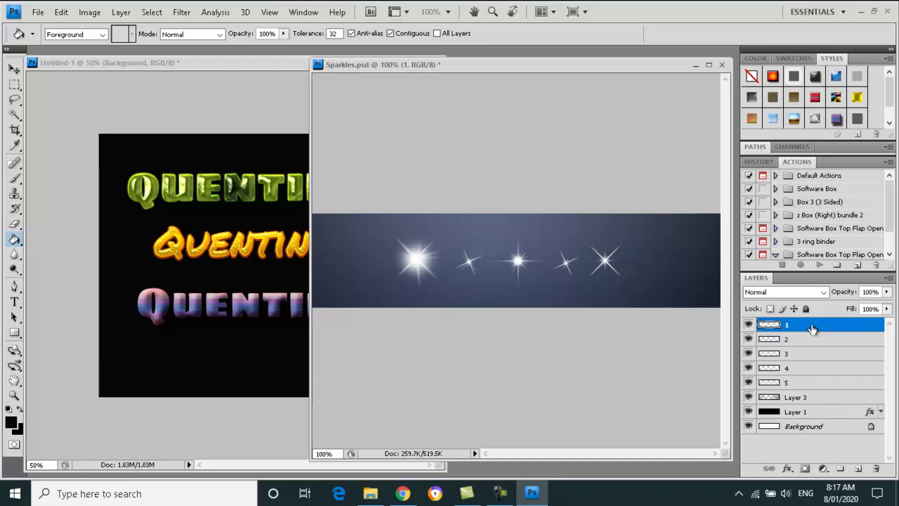
left_click_drag(812, 328, 239, 210)
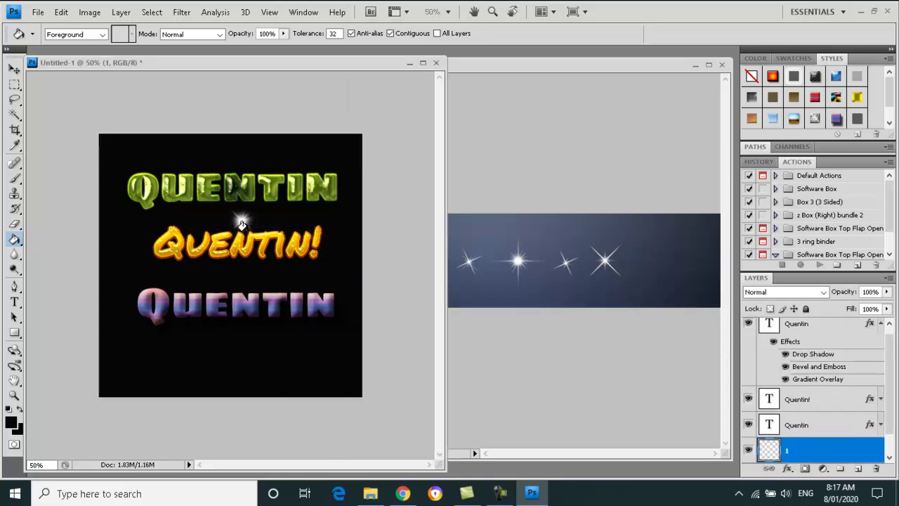
Move the sparkle onto the upper corner of the lowest text's last letter and bring layer 1 to the top of the layer stack.
left_click(14, 69)
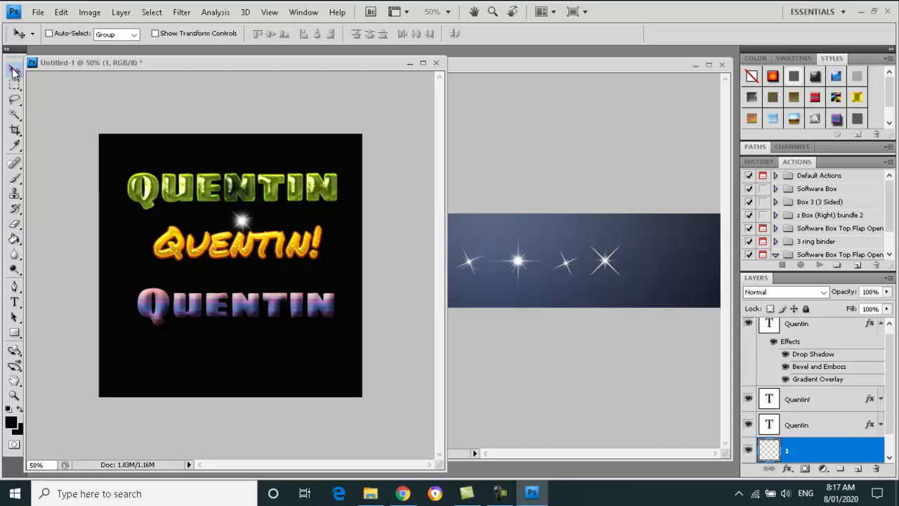
left_click_drag(249, 223, 334, 300)
left_click_drag(330, 295, 334, 289)
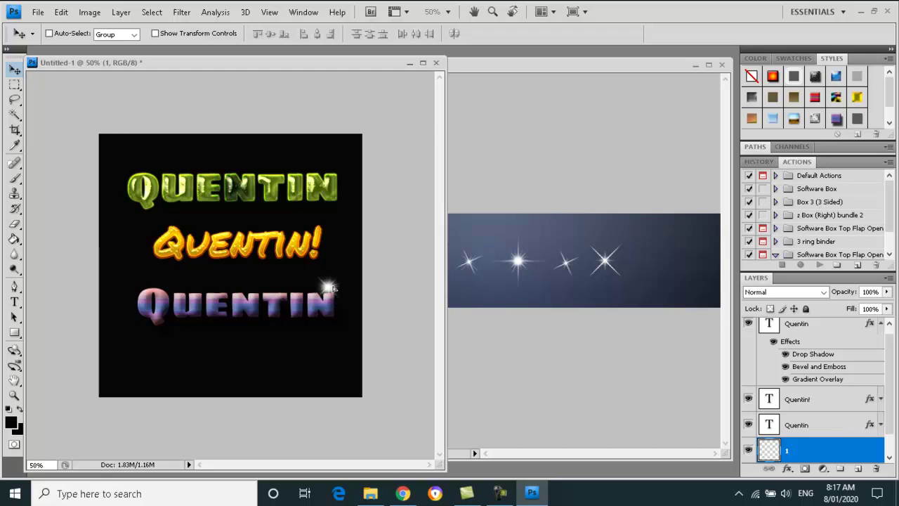
left_click_drag(813, 451, 811, 330)
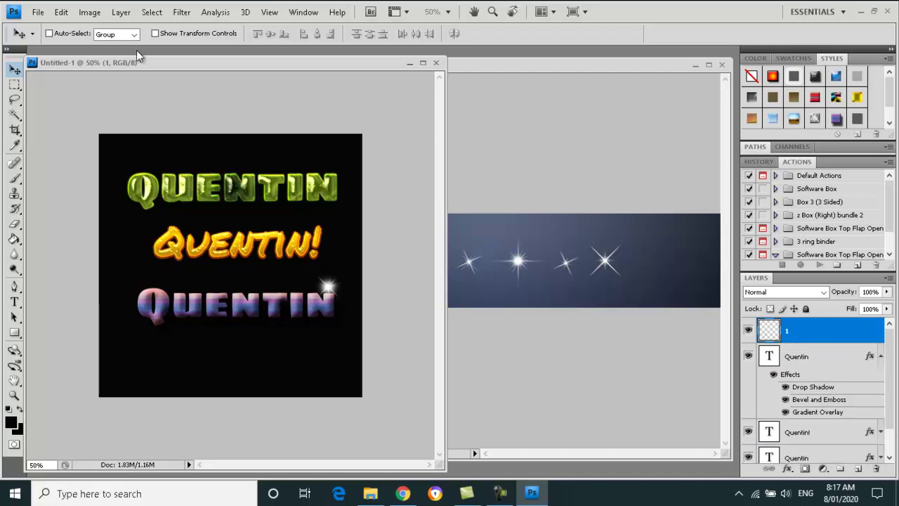
Scale the sparkle to about 172% width and 180% height, apply the transformation, and recentre it on the last letter's upper corner.
left_click(63, 12)
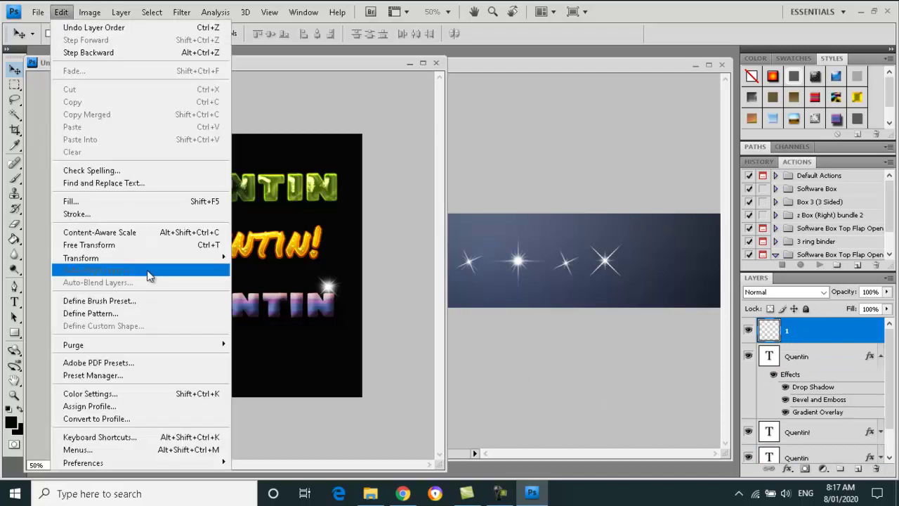
mouse_move(148, 264)
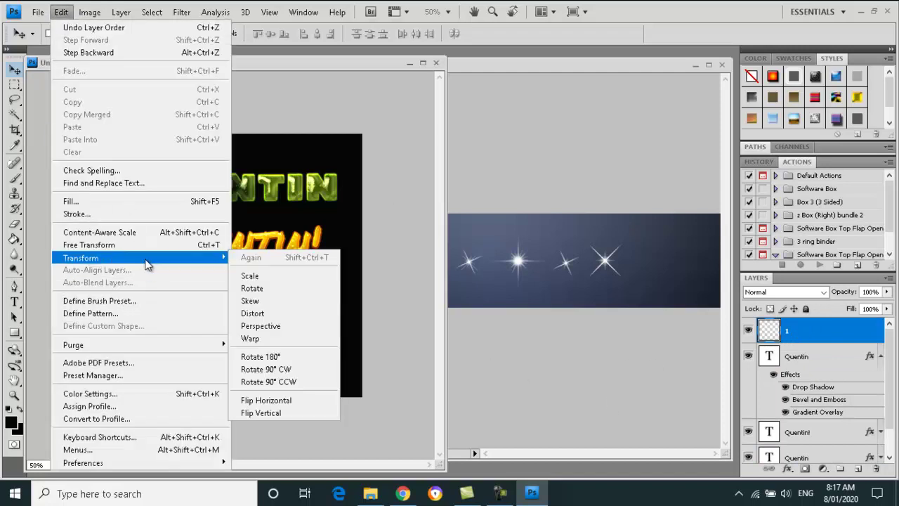
left_click(254, 277)
left_click(16, 70)
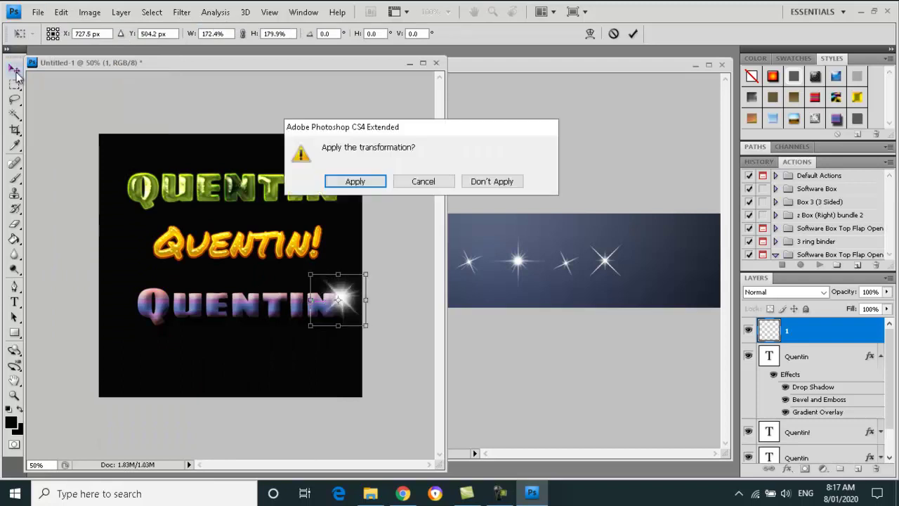
left_click(351, 181)
left_click_drag(340, 307, 330, 292)
Reorder layer 1 to sit directly below the topmost text layer and its effects, and adjust the sparkle's position slightly.
left_click_drag(812, 337, 815, 416)
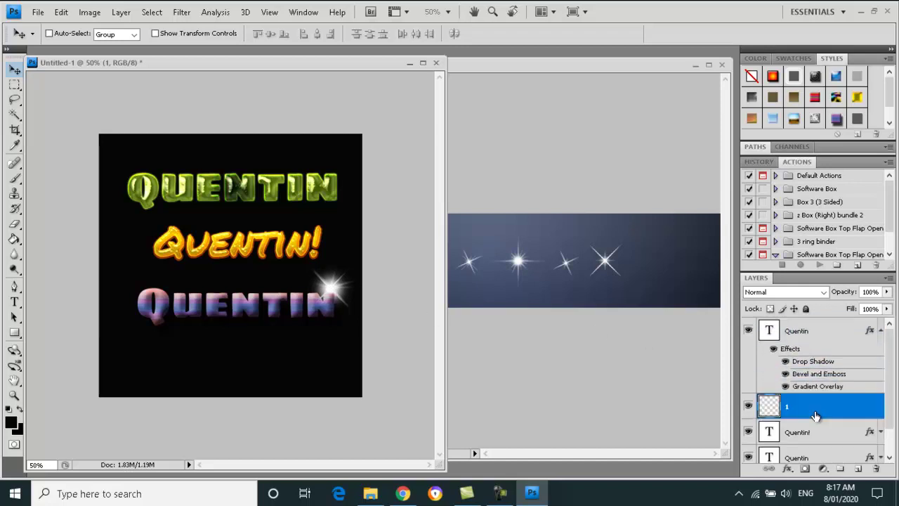
left_click_drag(339, 288, 340, 292)
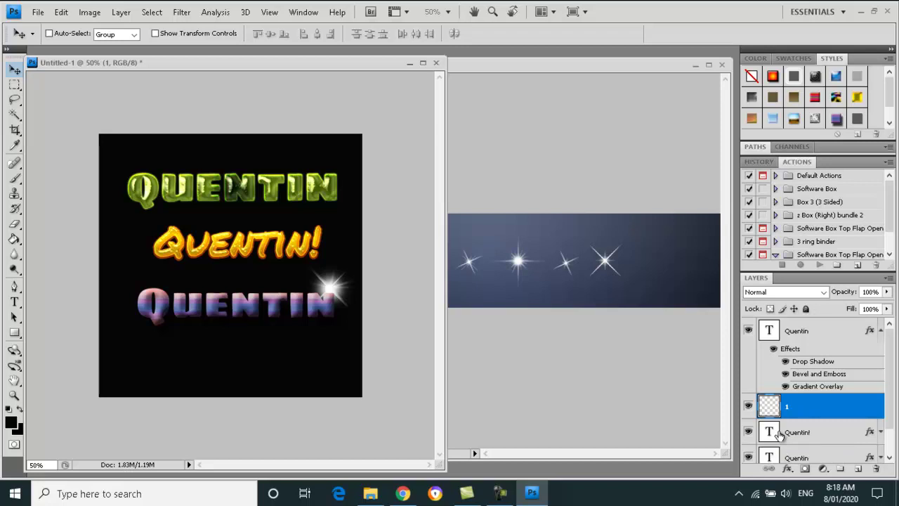
Switch to Chrome to view the PLR Photoshop ATN & PSD Files product page.
left_click(402, 493)
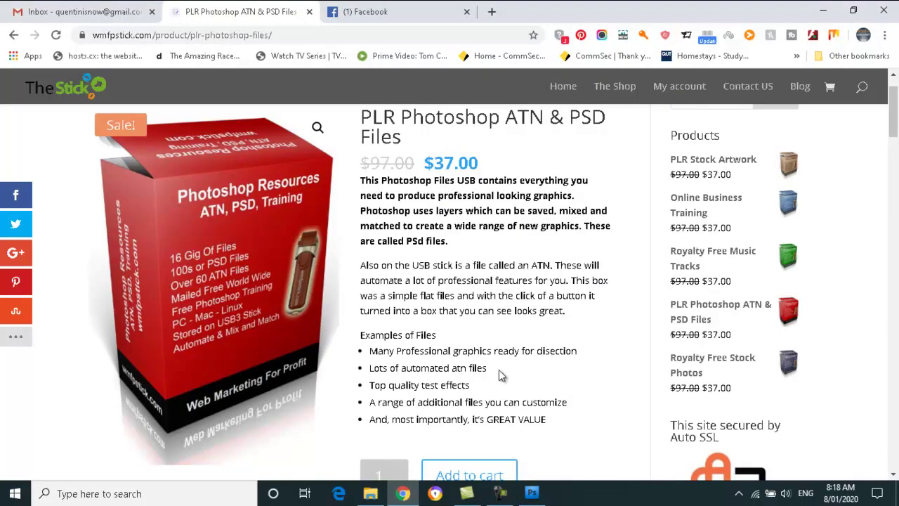